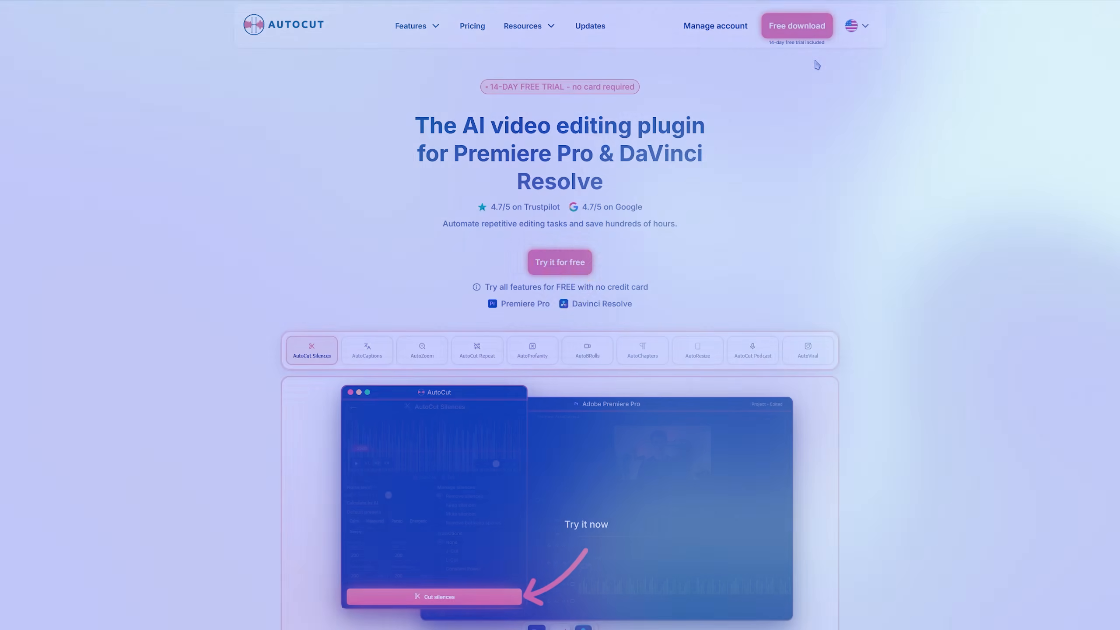
# Open the download choices for the Premiere Pro version of AutoCut on the plugin's website
pyautogui.click(796, 27)
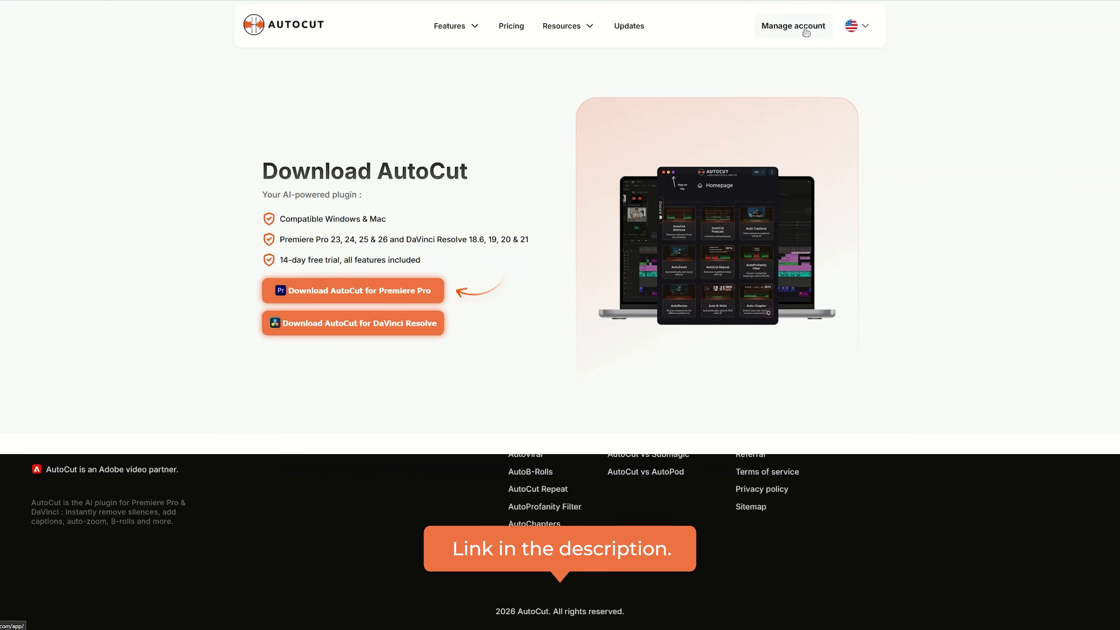
pyautogui.click(305, 288)
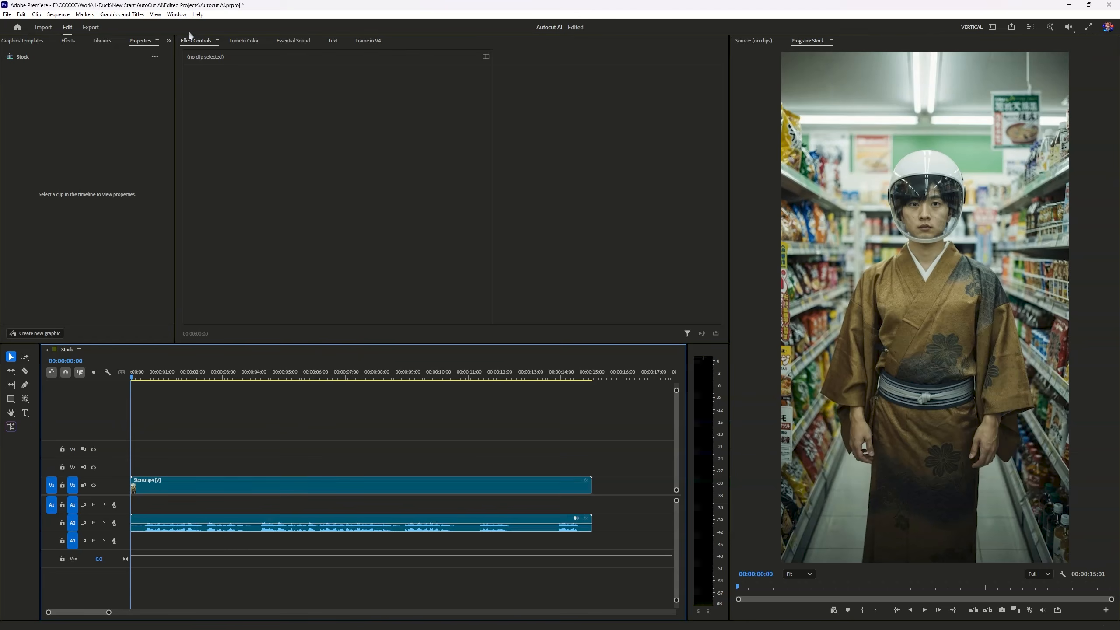
# Switch to Premiere Pro, launch the AutoCaptions tool of the AutoCut extension and reposition its window
pyautogui.click(177, 14)
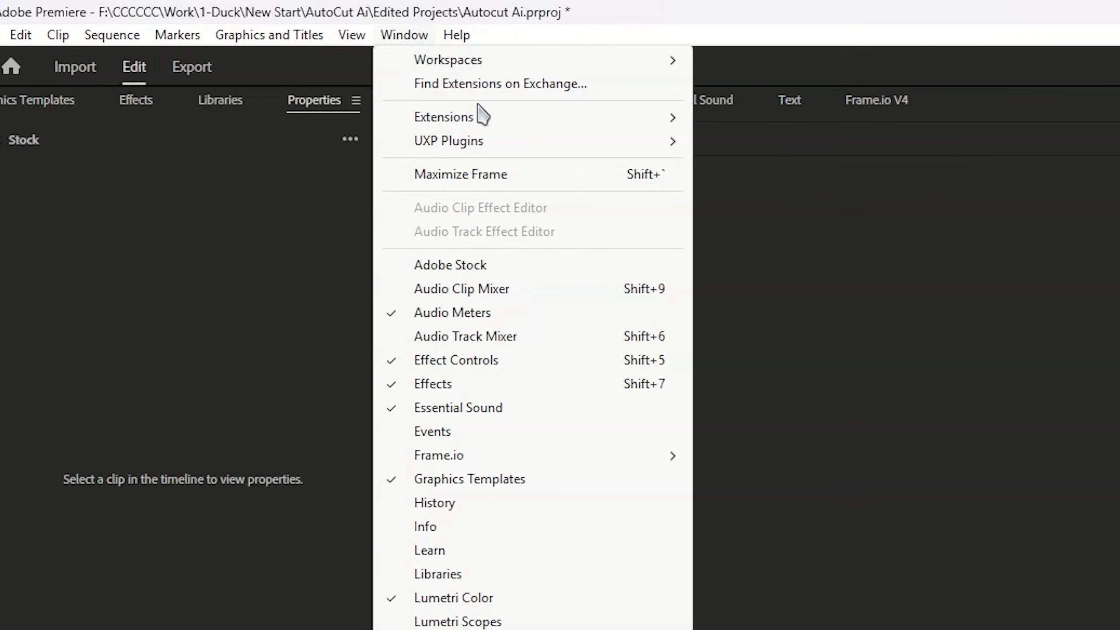
pyautogui.moveTo(533, 118)
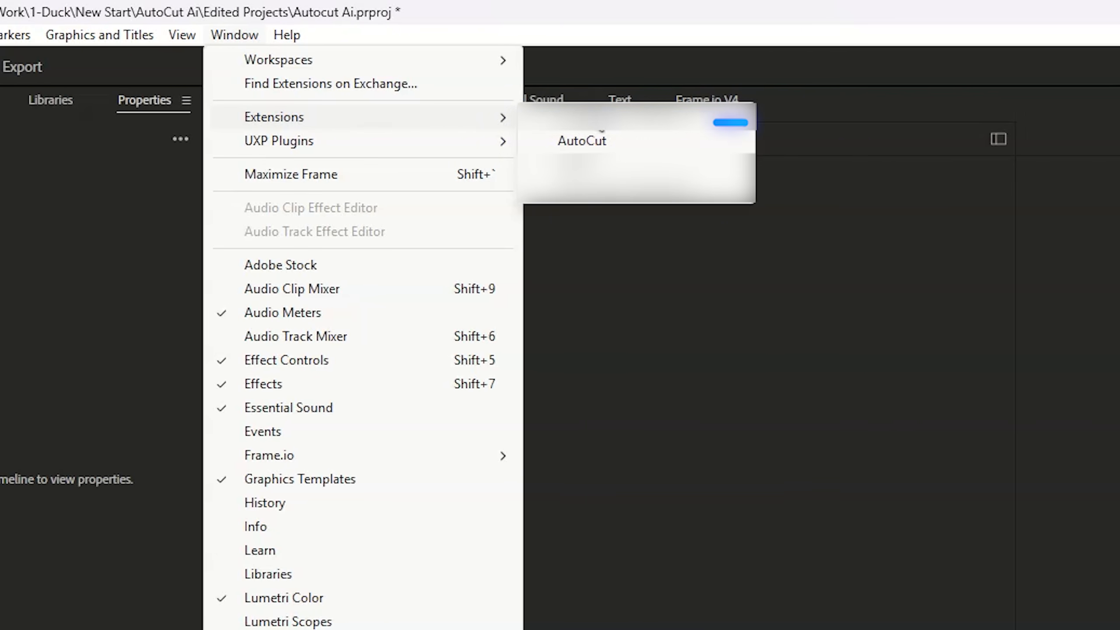
pyautogui.click(625, 144)
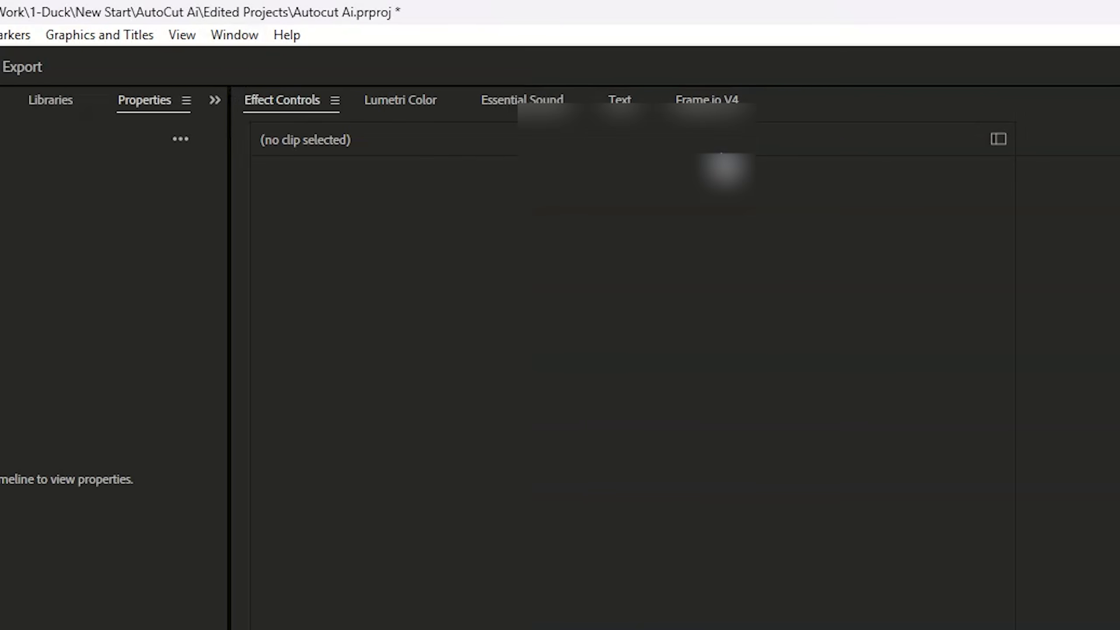
pyautogui.moveTo(634, 291); pyautogui.dragTo(199, 31)
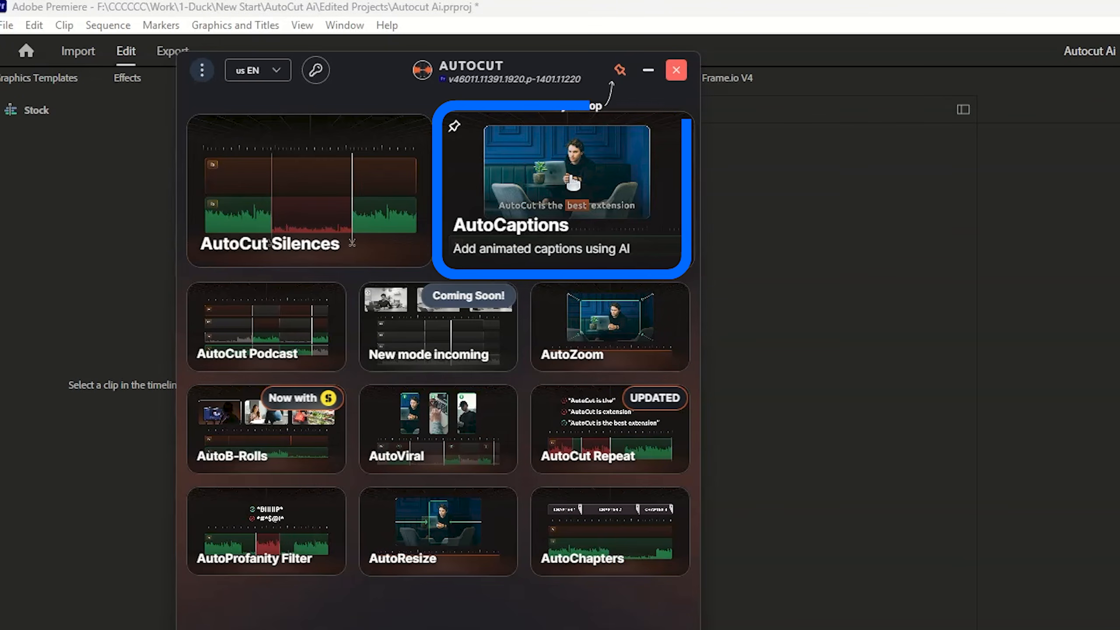
pyautogui.click(567, 179)
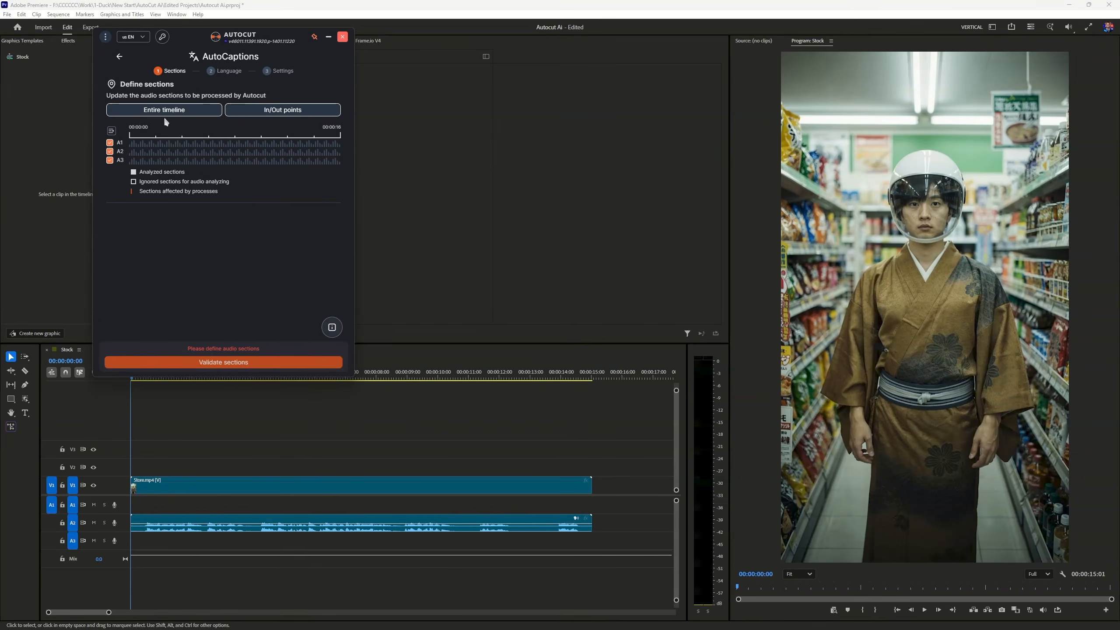
pyautogui.moveTo(235, 36); pyautogui.dragTo(205, 17)
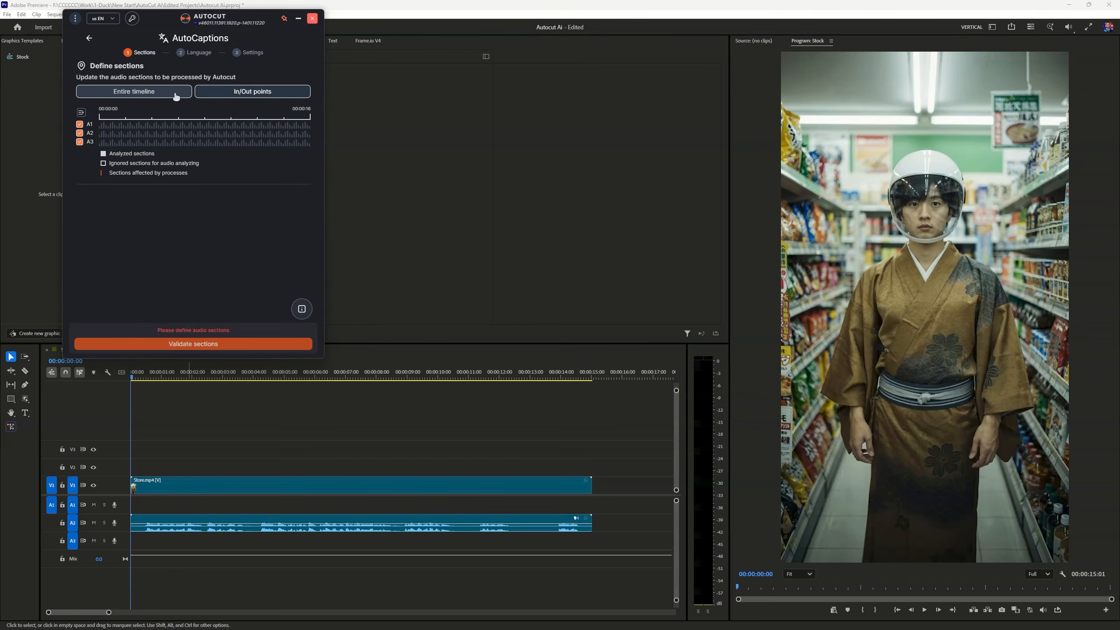
# Mark an In/Out range from the sequence start to 00:00:06:03 and validate it as the section to caption
pyautogui.click(110, 387)
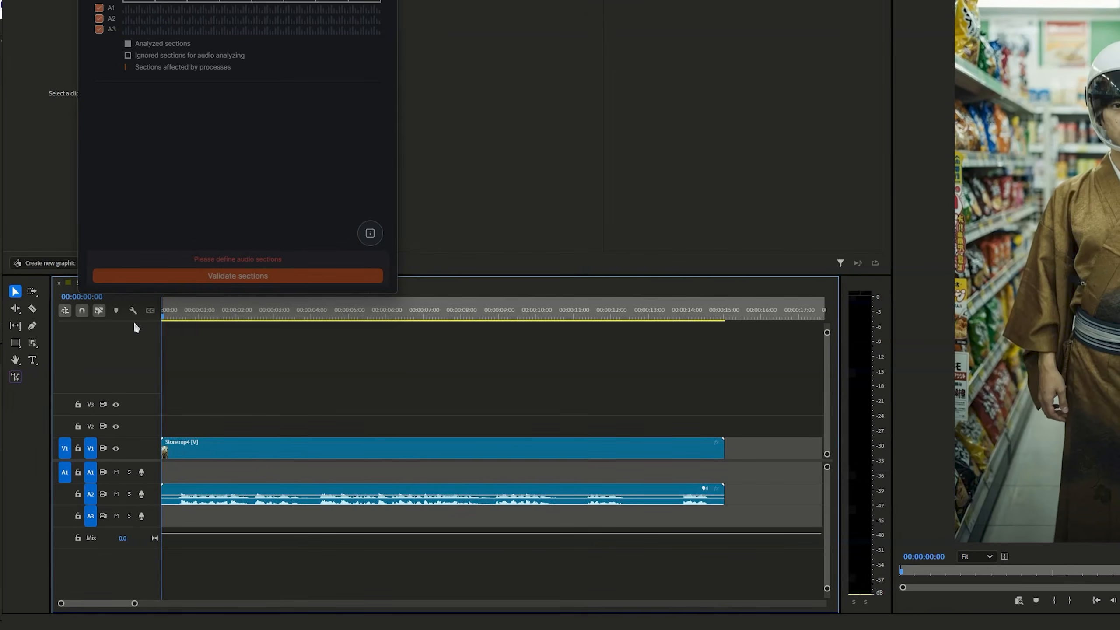
pyautogui.click(391, 316)
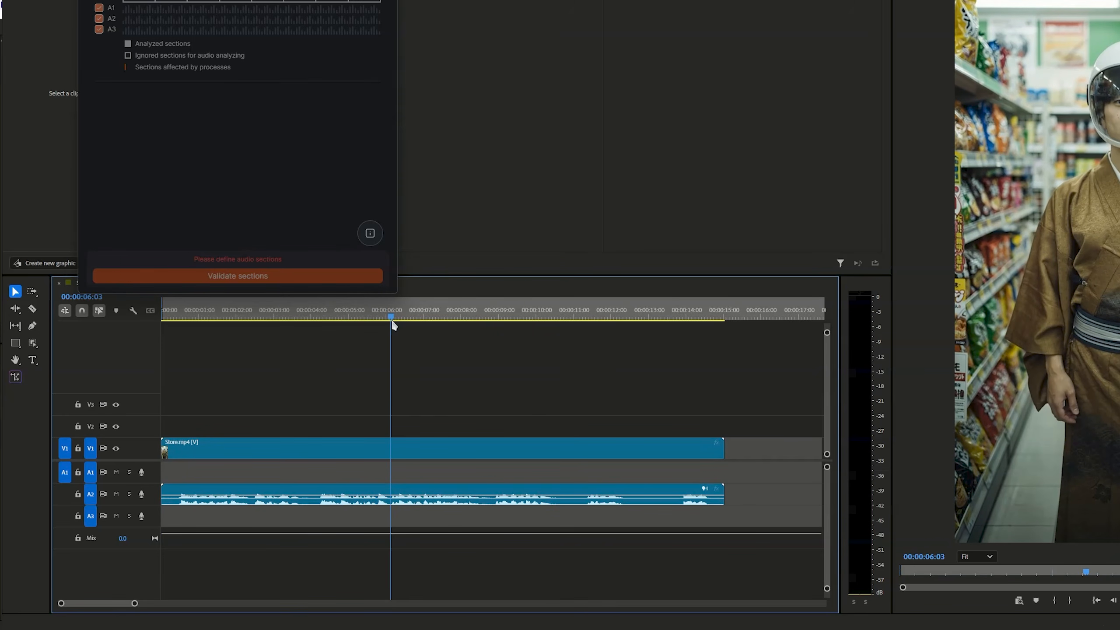
pyautogui.press('o')
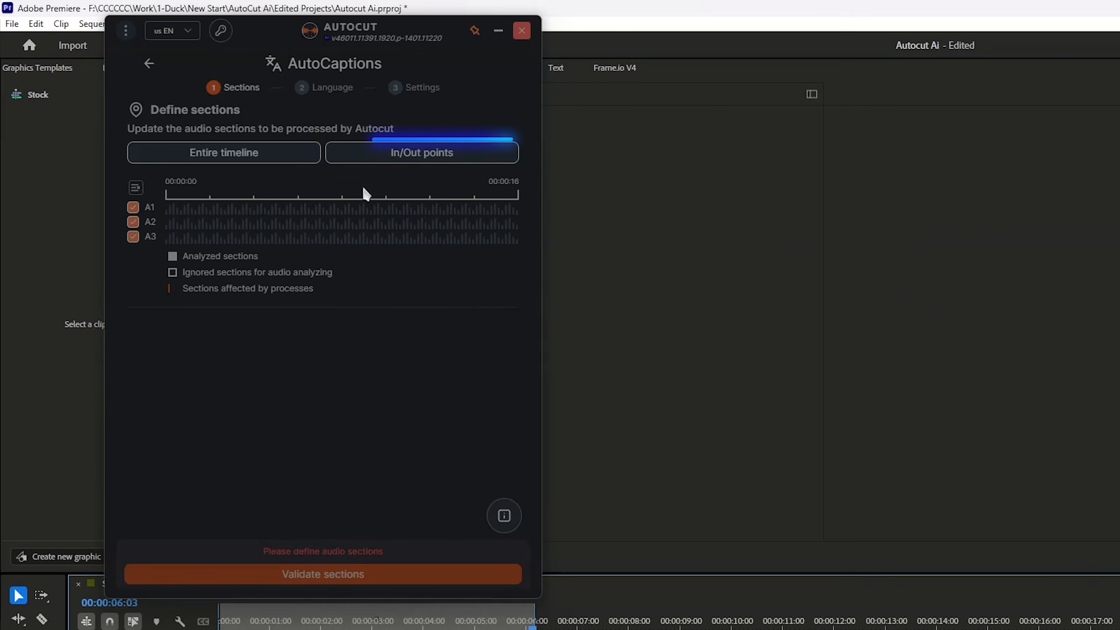
pyautogui.click(407, 154)
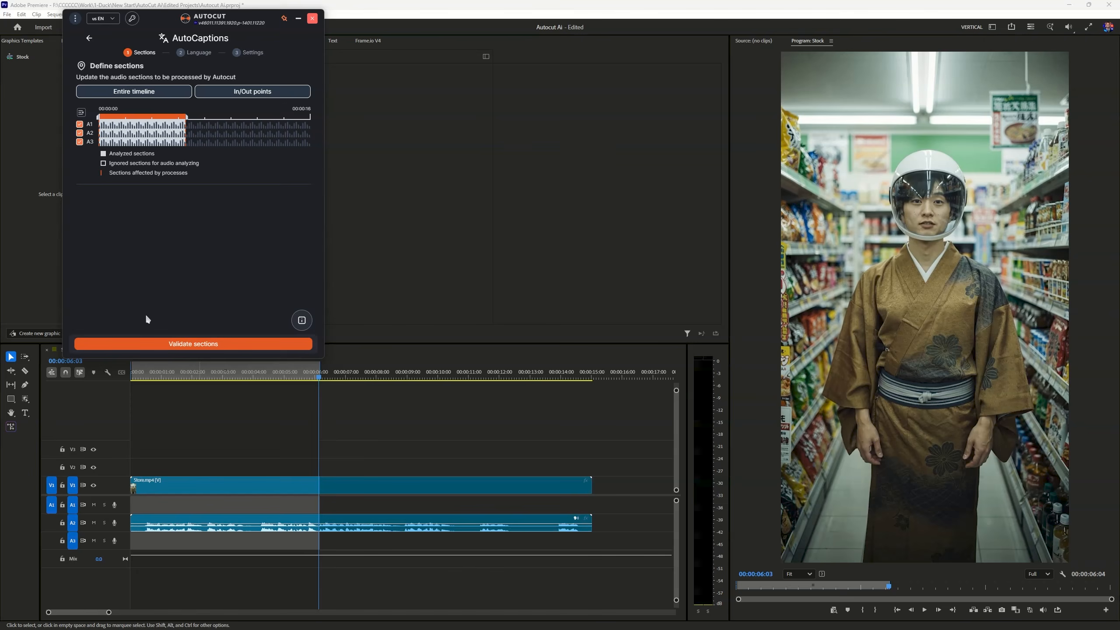
pyautogui.click(180, 344)
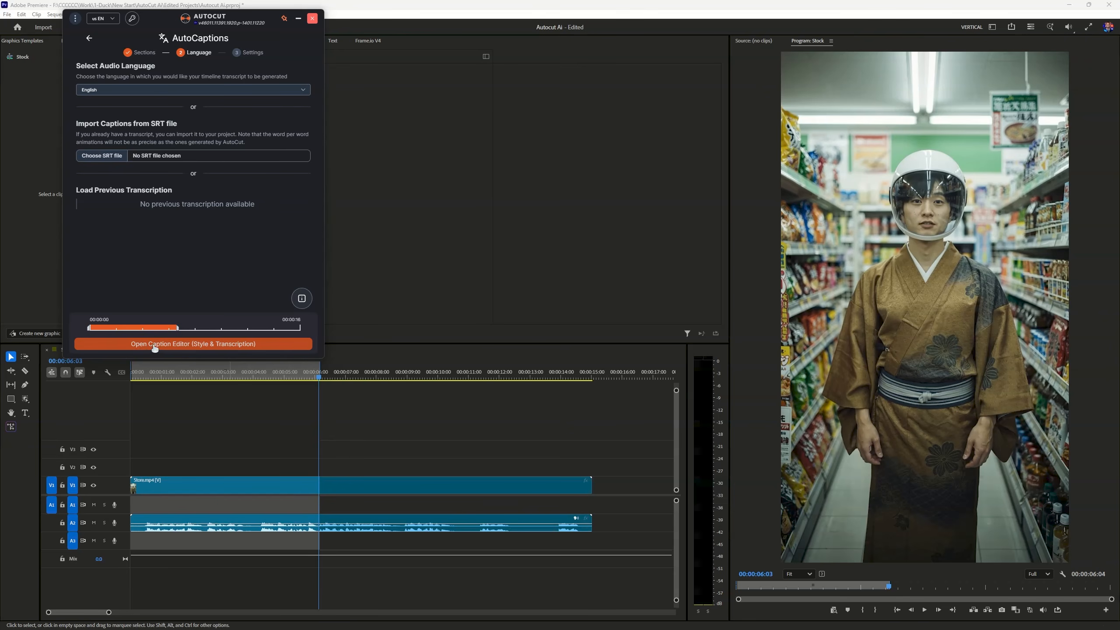
# Generate the English transcript for the caption editor and apply the color shifting preset
pyautogui.click(193, 348)
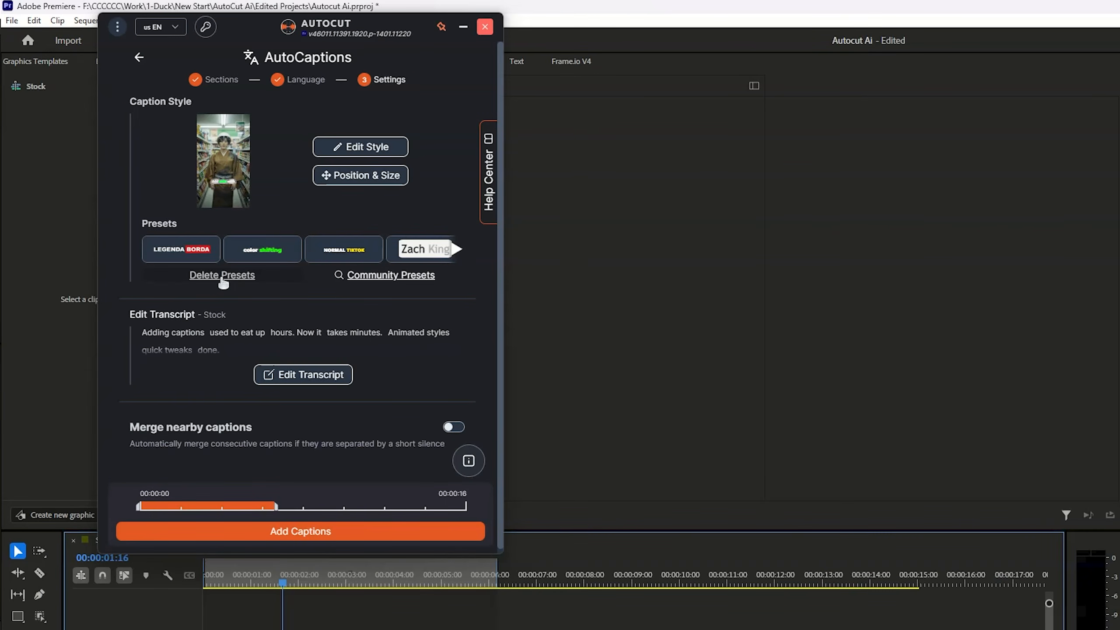
pyautogui.click(380, 277)
pyautogui.click(270, 251)
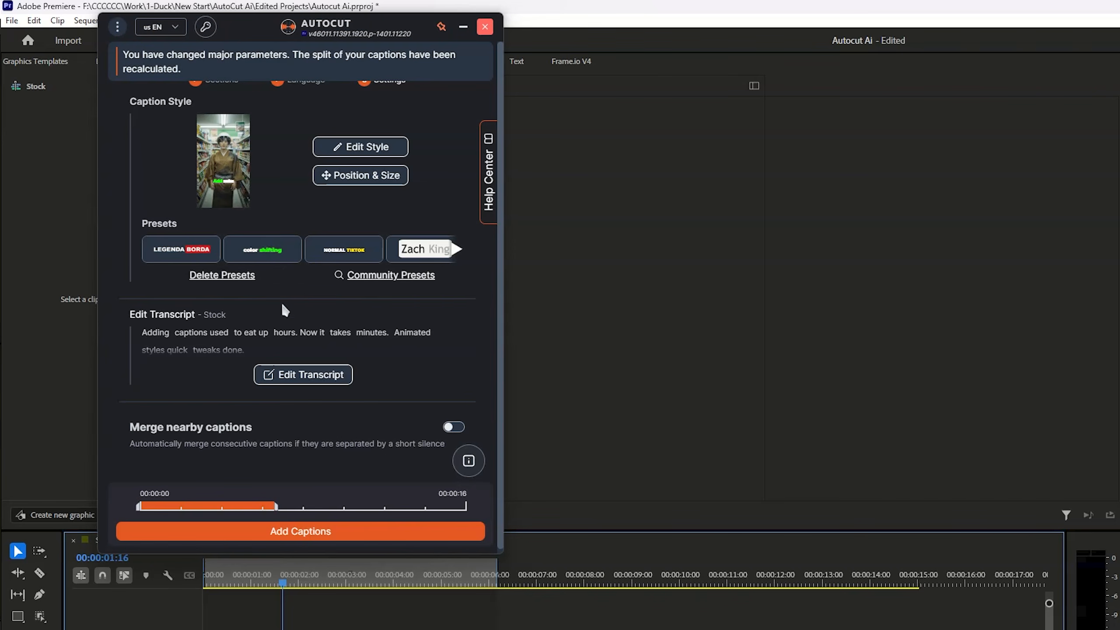
# Open the caption style editor, look through its style categories and change the text color in the font settings
pyautogui.click(360, 147)
pyautogui.click(330, 180)
pyautogui.click(463, 183)
pyautogui.click(542, 183)
pyautogui.click(591, 192)
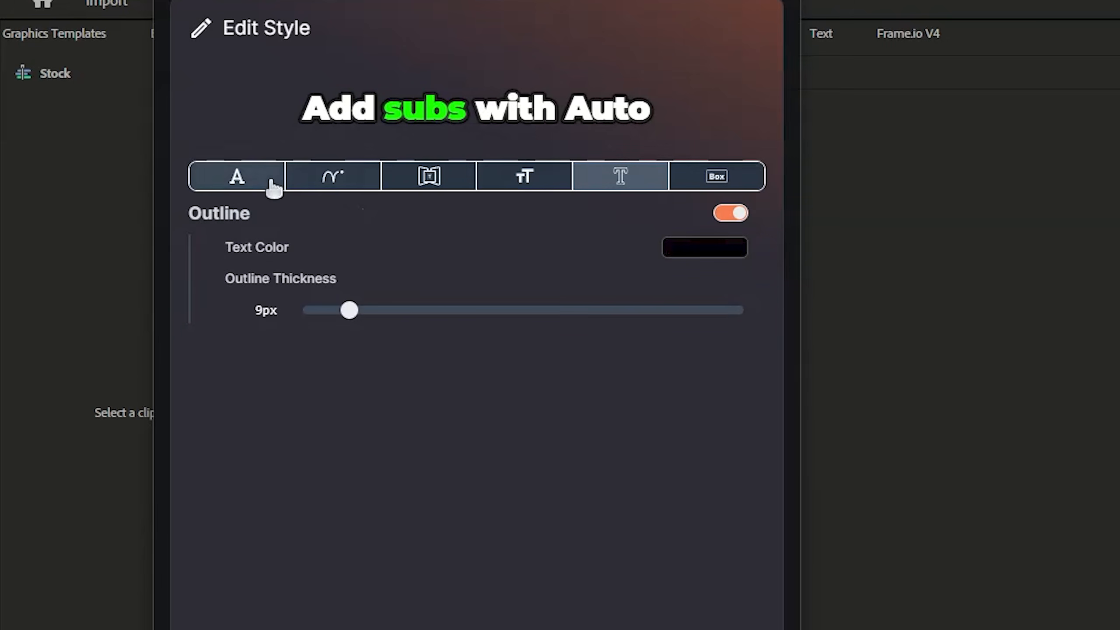
pyautogui.click(270, 183)
pyautogui.click(540, 269)
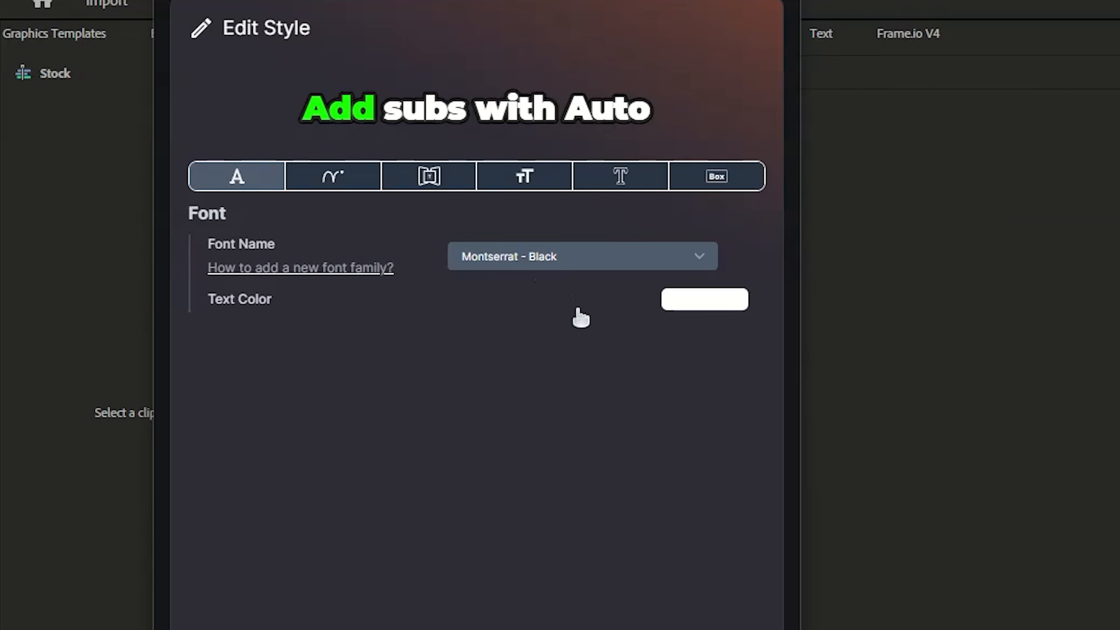
pyautogui.click(709, 299)
pyautogui.moveTo(587, 415); pyautogui.dragTo(623, 368)
pyautogui.click(397, 455)
# Try the Bigger font option in the animation settings, turn it off again and apply the style
pyautogui.click(337, 180)
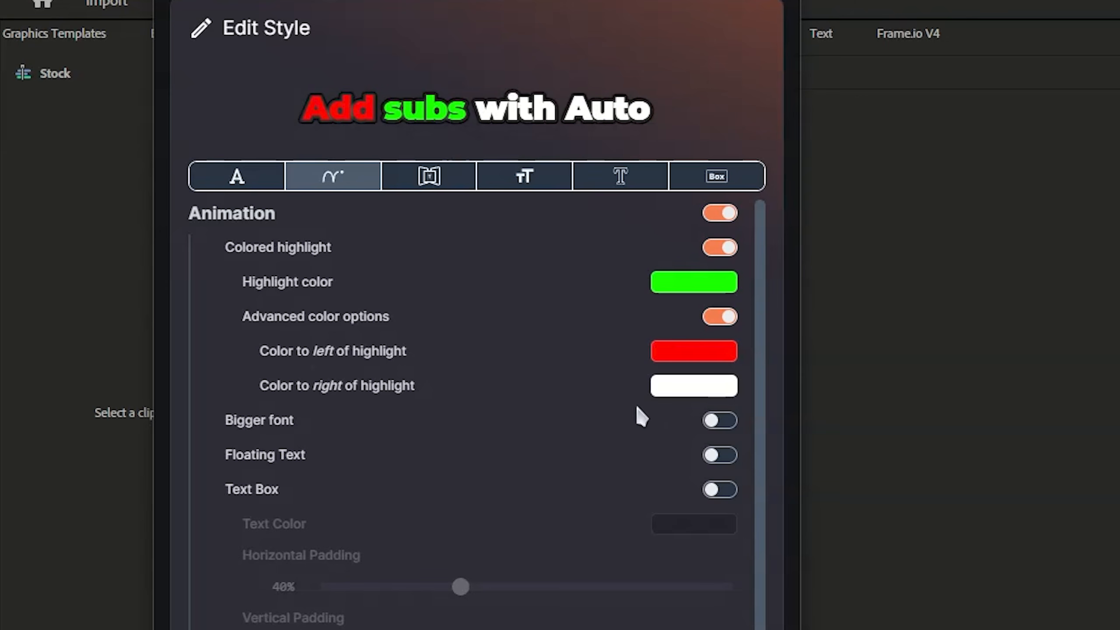
pyautogui.click(723, 421)
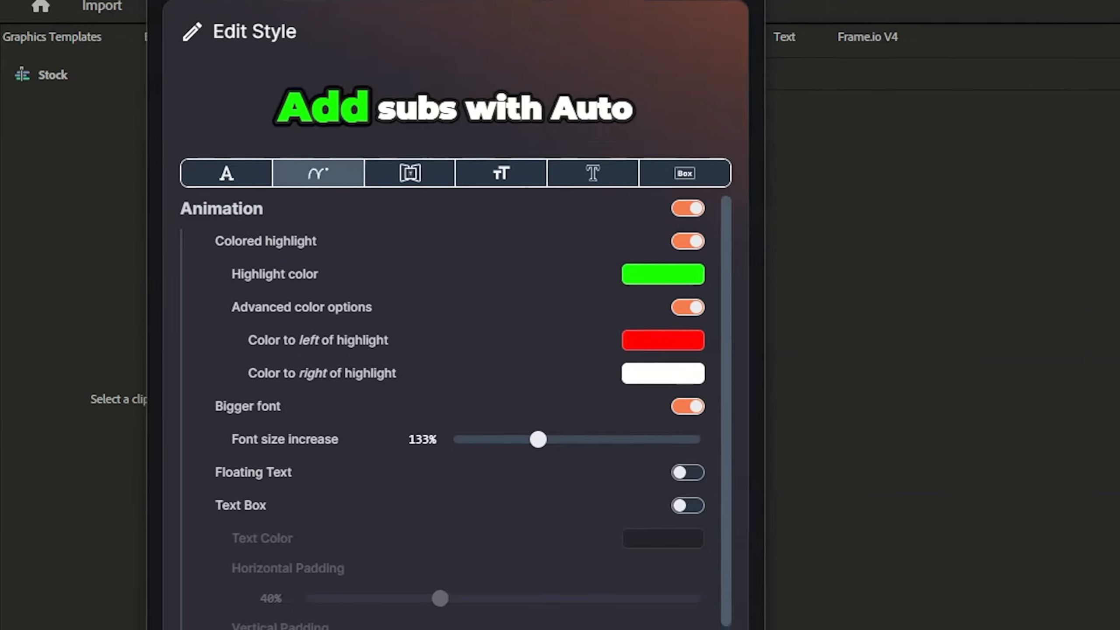
pyautogui.click(720, 420)
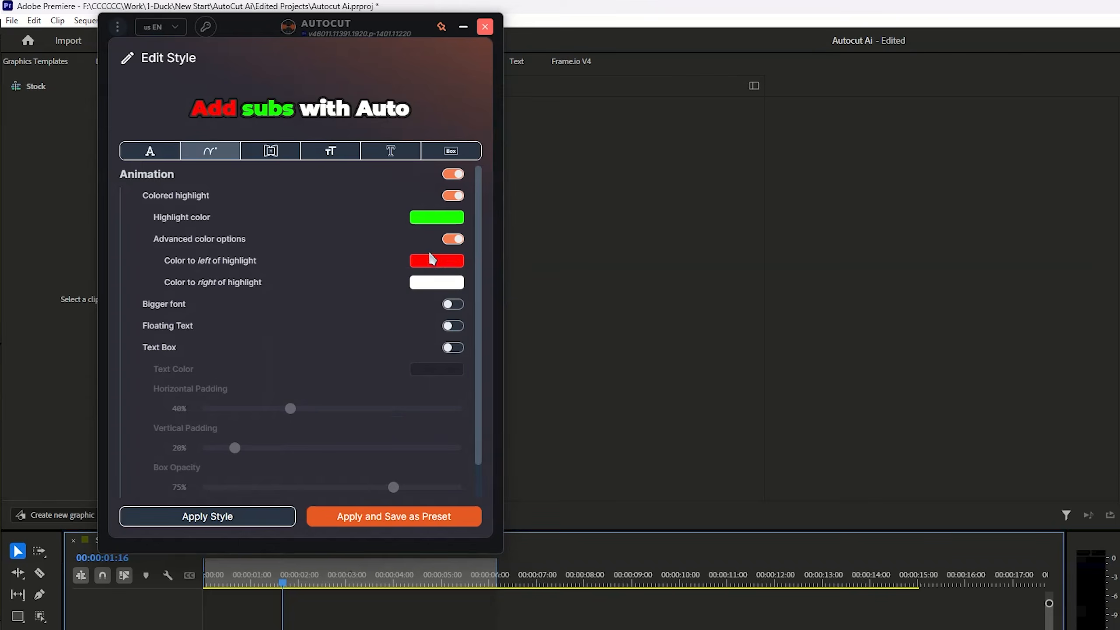
pyautogui.click(189, 516)
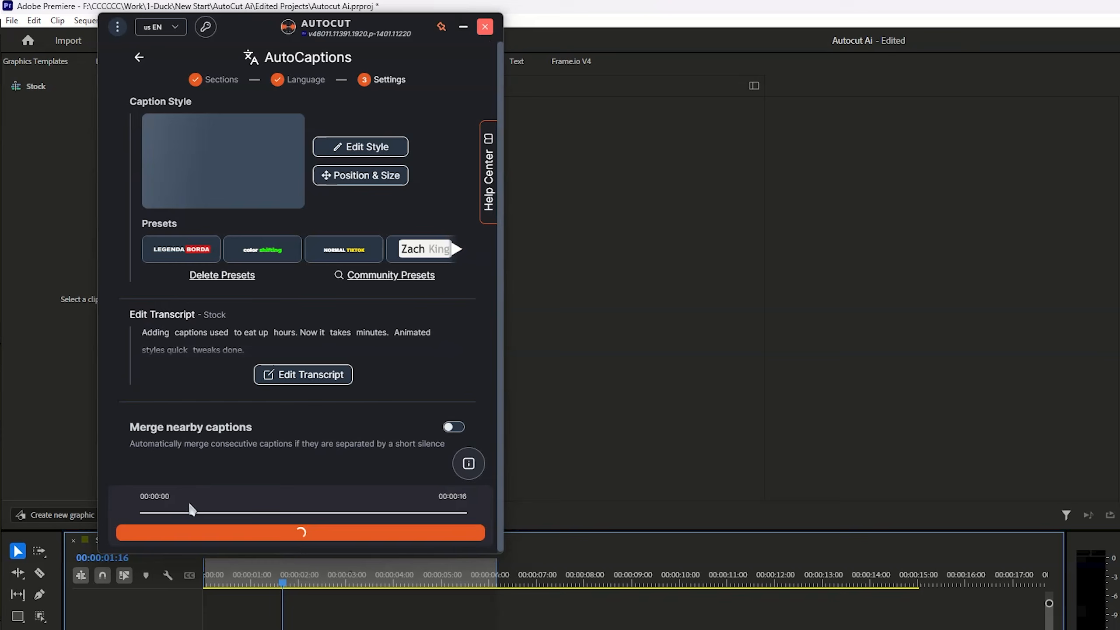
# In the caption position and size settings, set the font size to 86 px and the maximum width to 51%
pyautogui.click(351, 186)
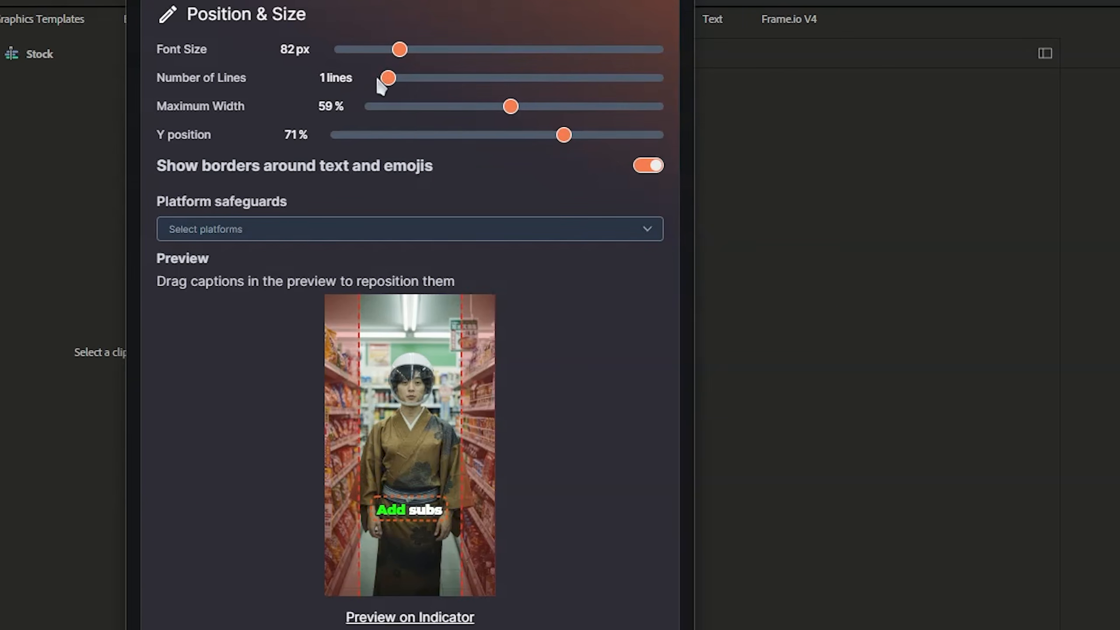
pyautogui.moveTo(399, 50)
pyautogui.mouseDown()
pyautogui.moveTo(455, 49)
pyautogui.moveTo(405, 49)
pyautogui.moveTo(402, 66)
pyautogui.mouseUp()
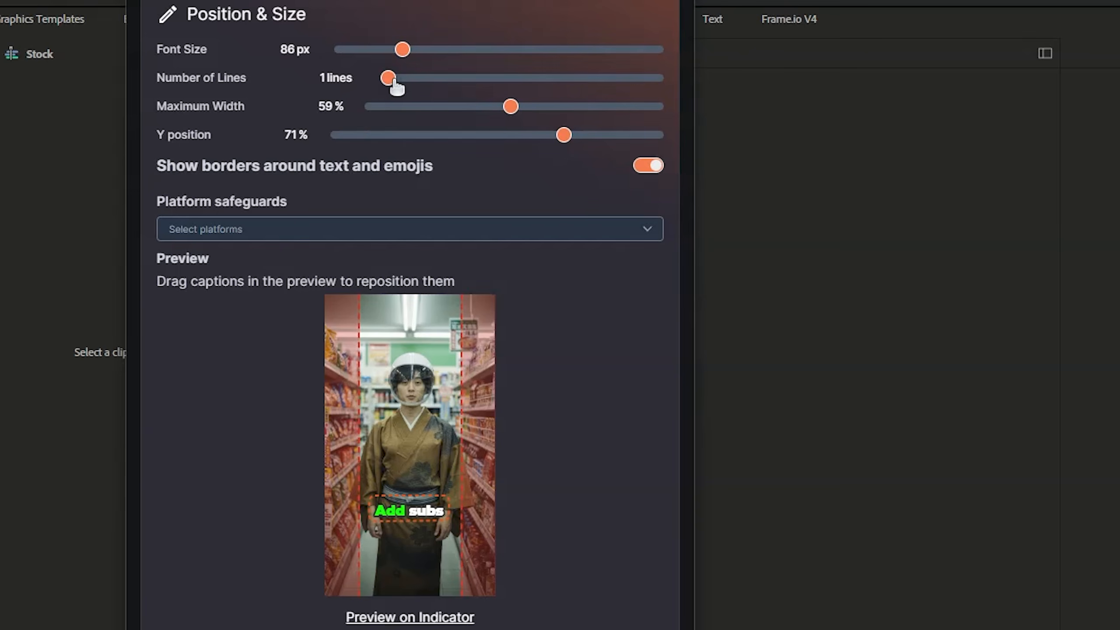
pyautogui.moveTo(390, 80); pyautogui.dragTo(352, 92)
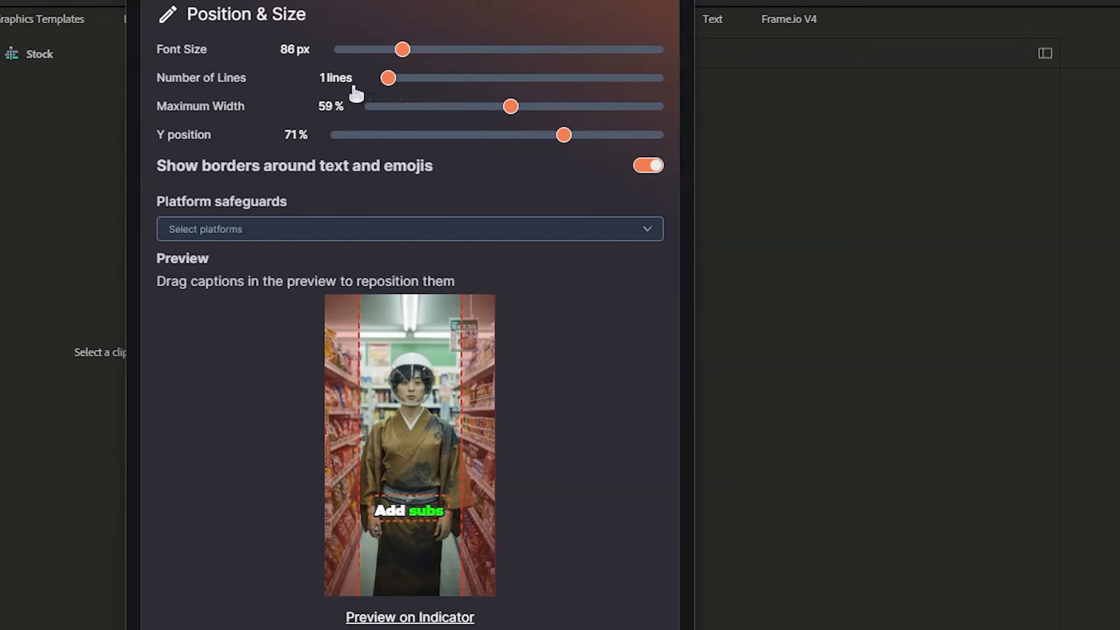
pyautogui.moveTo(510, 106); pyautogui.dragTo(482, 134)
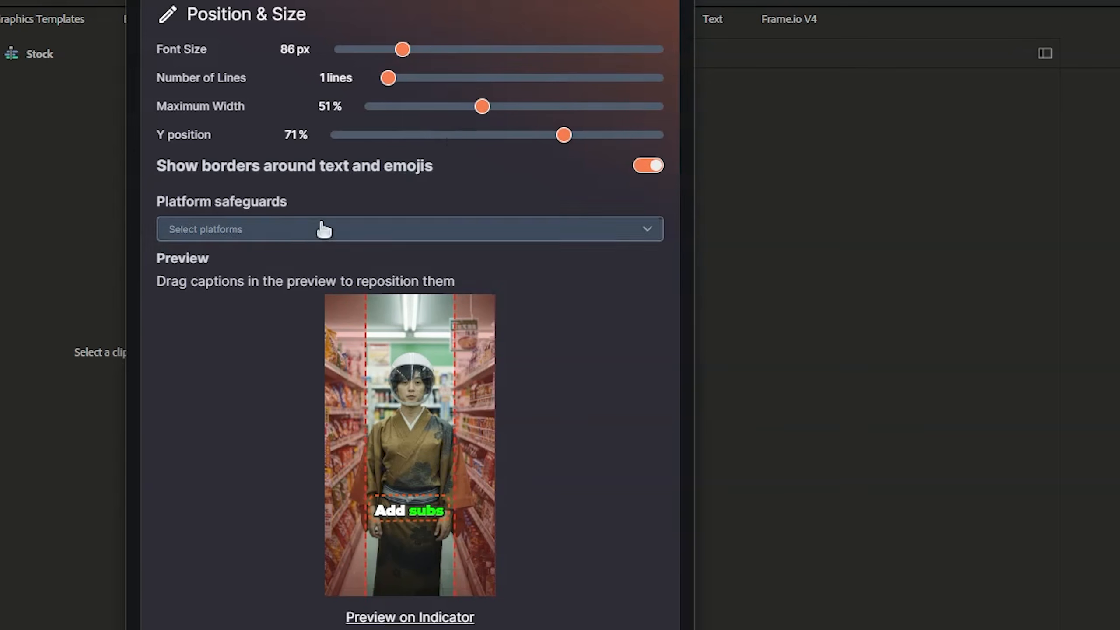
# Preview the YouTube Shorts, TikTok and Instagram Reels safeguards in turn, clearing each one, and apply the position and size settings
pyautogui.click(226, 229)
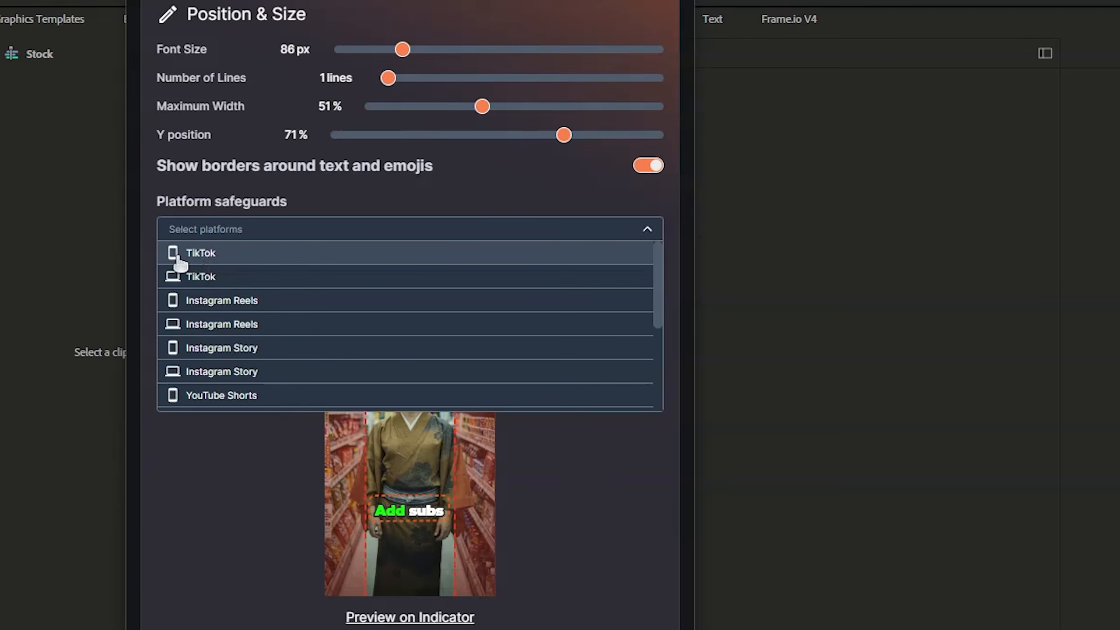
pyautogui.click(221, 395)
pyautogui.click(272, 230)
pyautogui.click(276, 234)
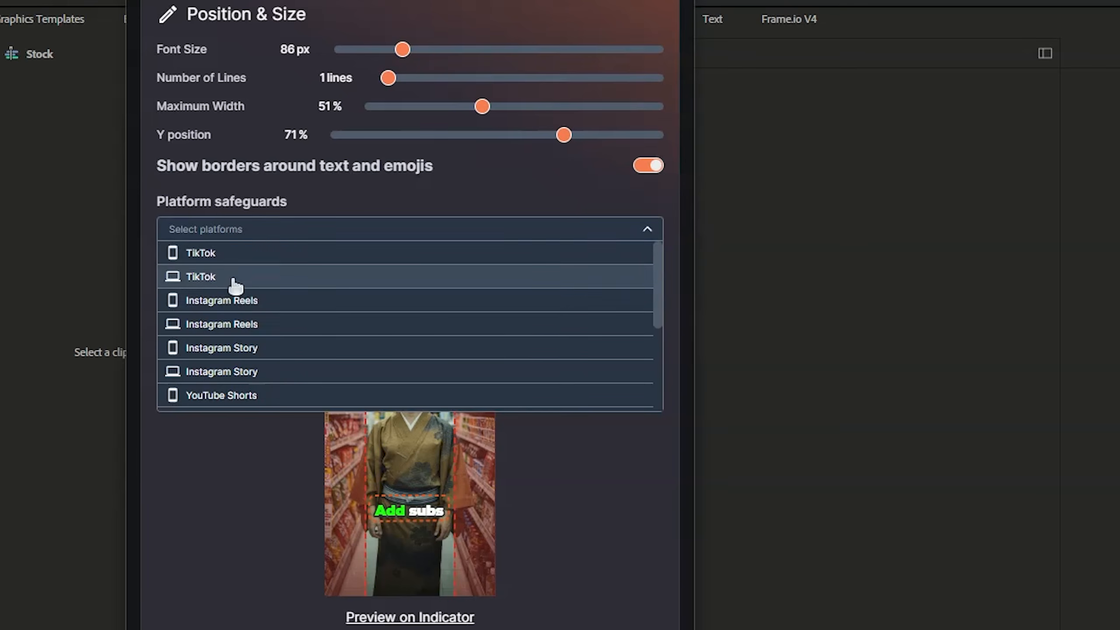
pyautogui.click(221, 254)
pyautogui.click(268, 228)
pyautogui.click(230, 229)
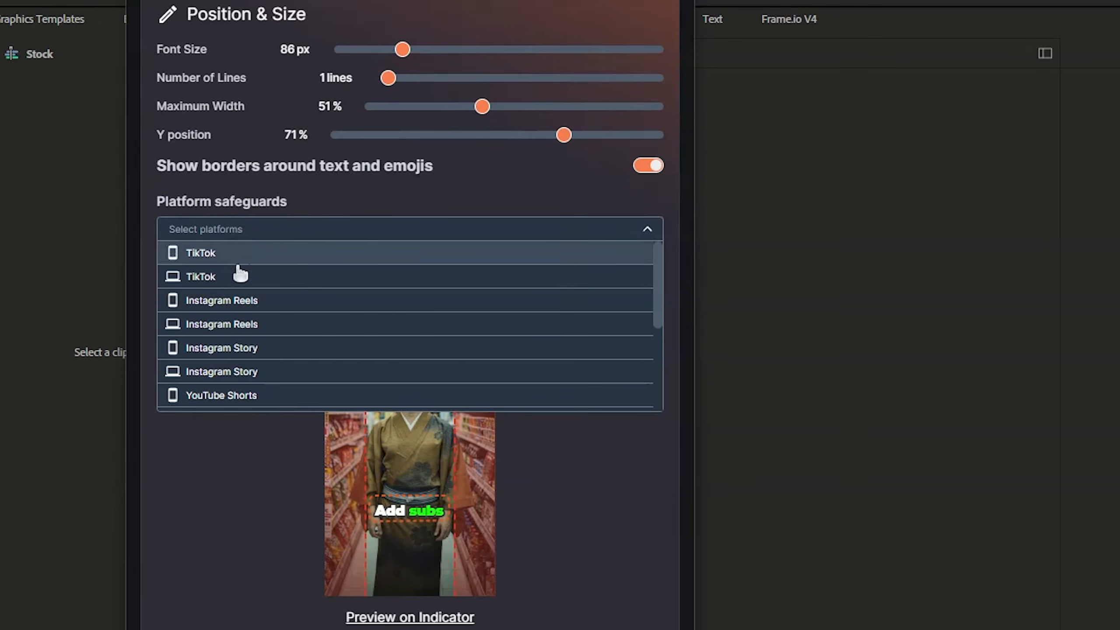
pyautogui.click(227, 327)
pyautogui.click(272, 229)
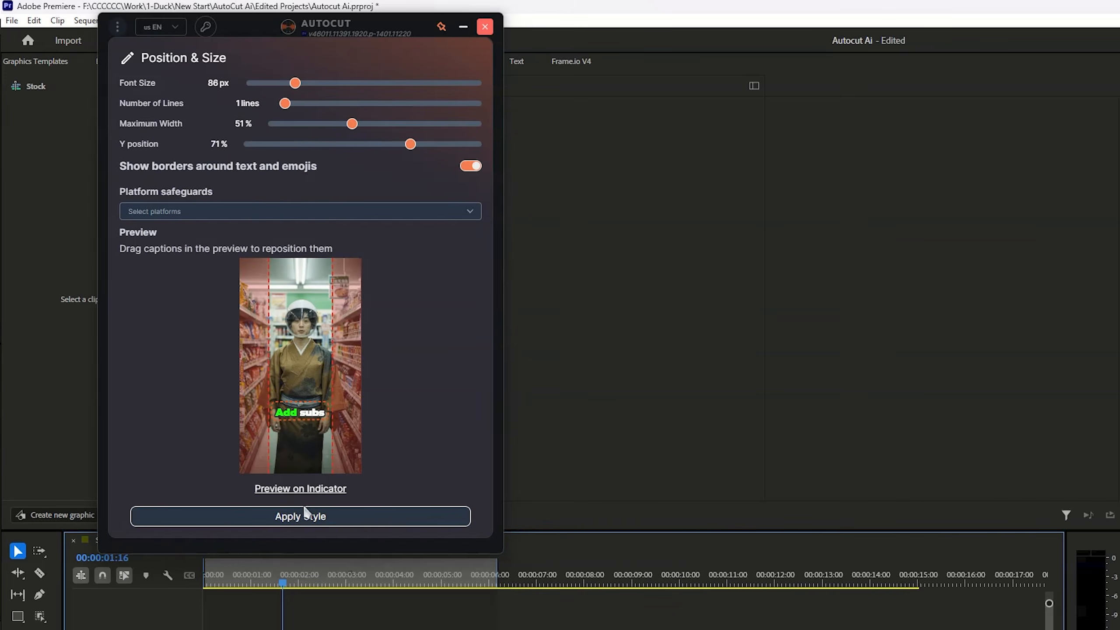
pyautogui.click(305, 515)
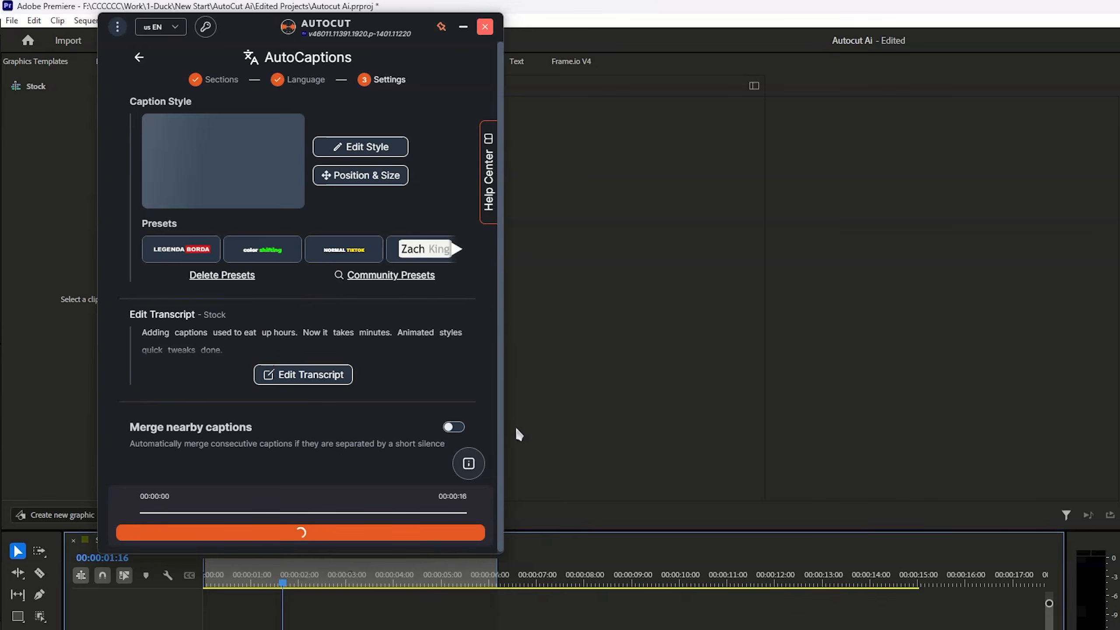
# Edit the transcript by changing "eat" to "eating" in the "used to eat" caption and save it
pyautogui.click(298, 375)
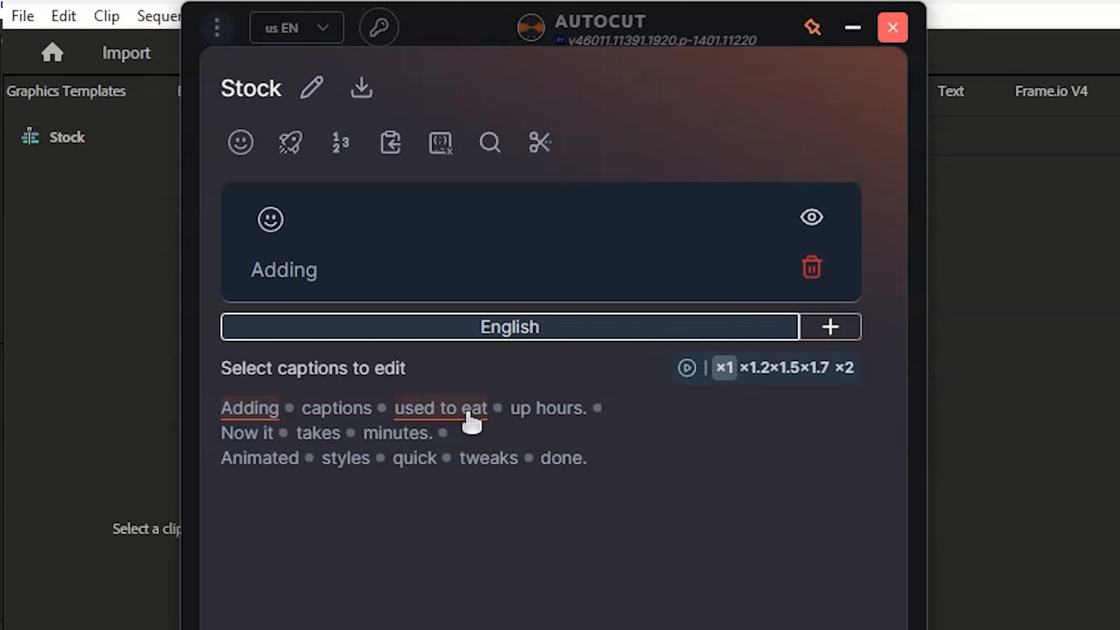
pyautogui.click(255, 240)
pyautogui.click(389, 275)
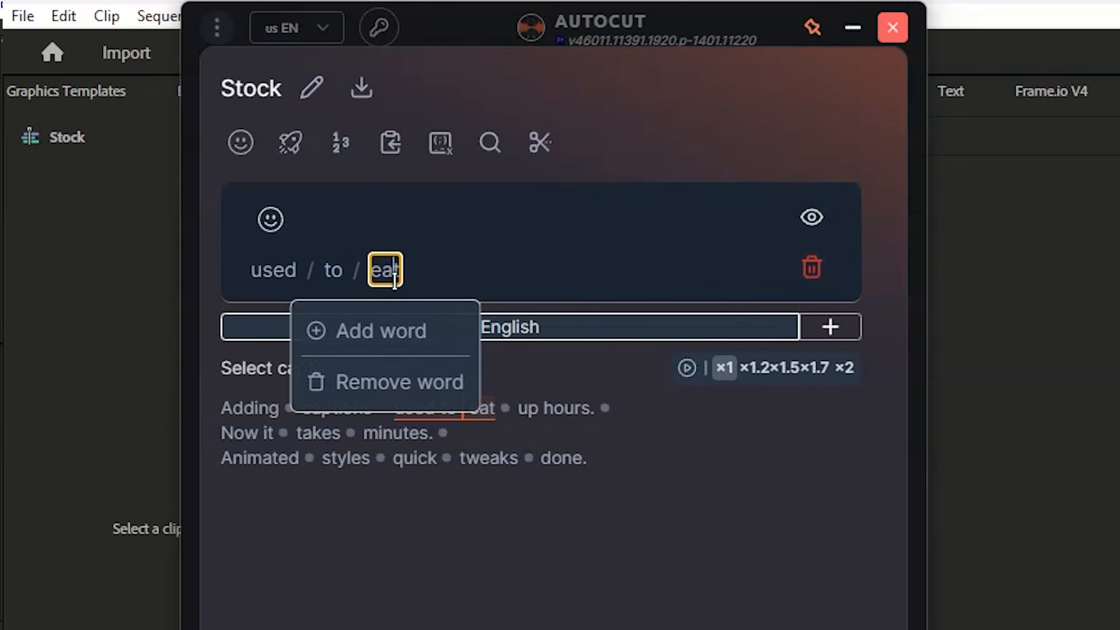
pyautogui.write('eating')
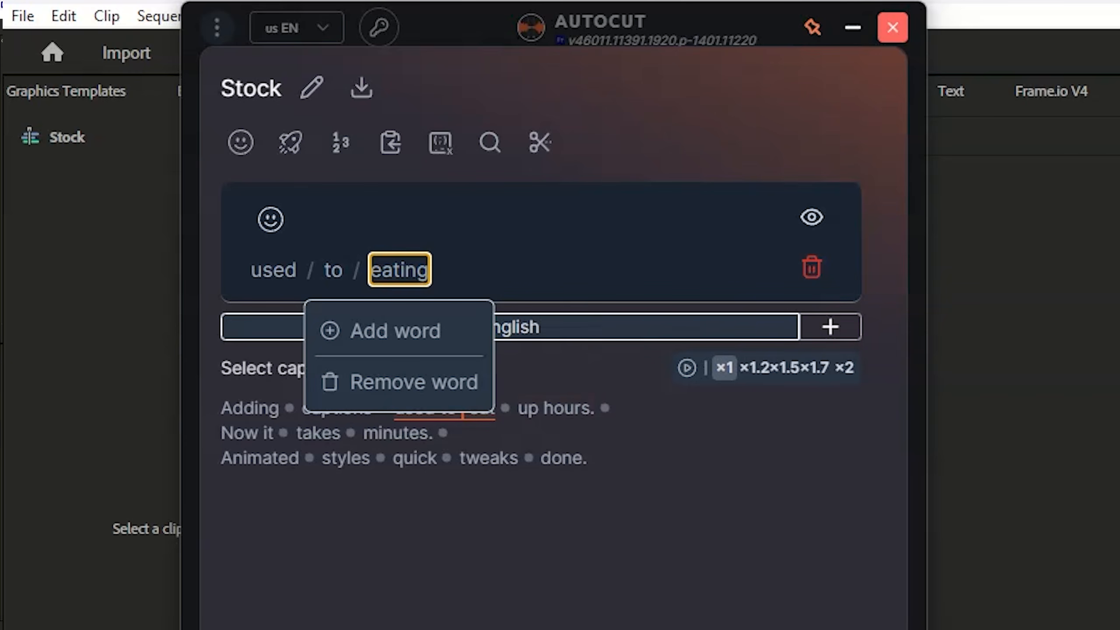
pyautogui.press('Return')
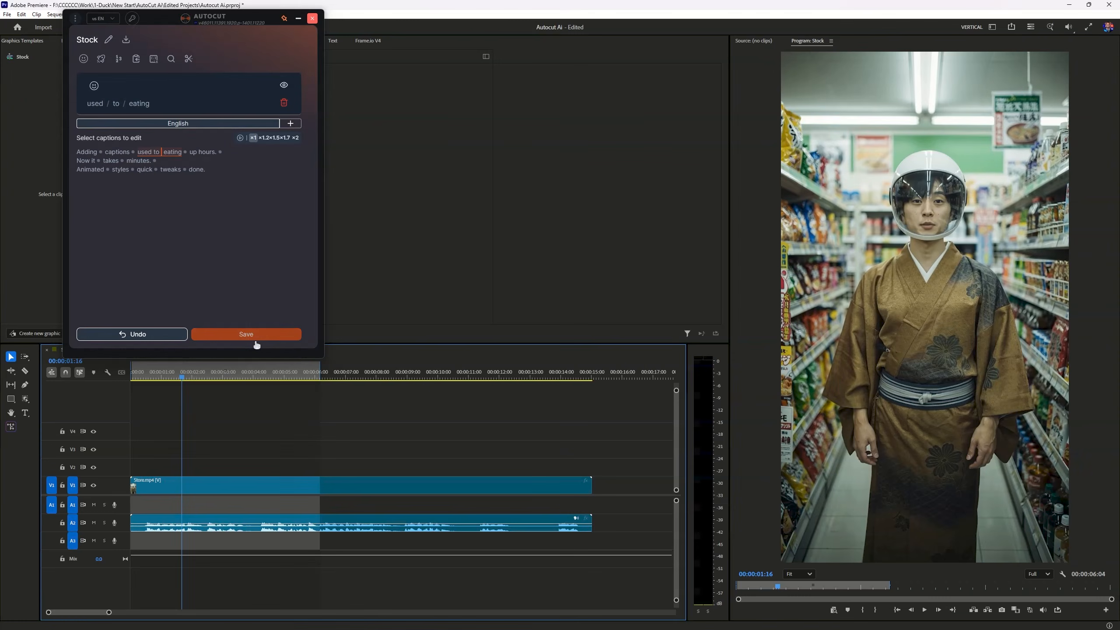
pyautogui.click(257, 345)
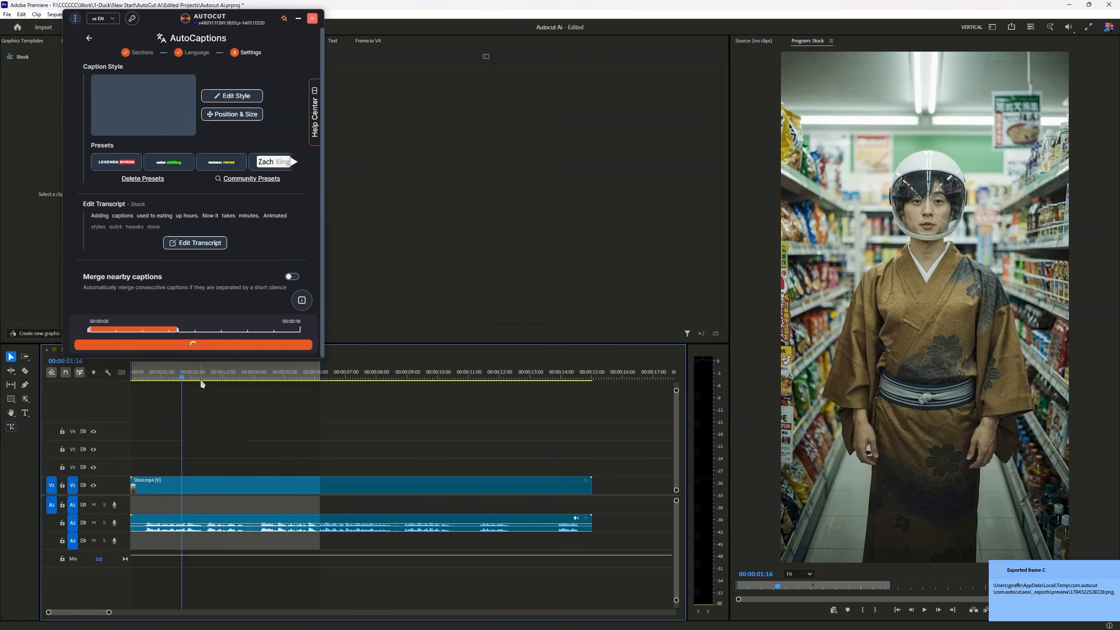
# Generate the captions on the timeline and play the captioned section back from near its start
pyautogui.click(158, 344)
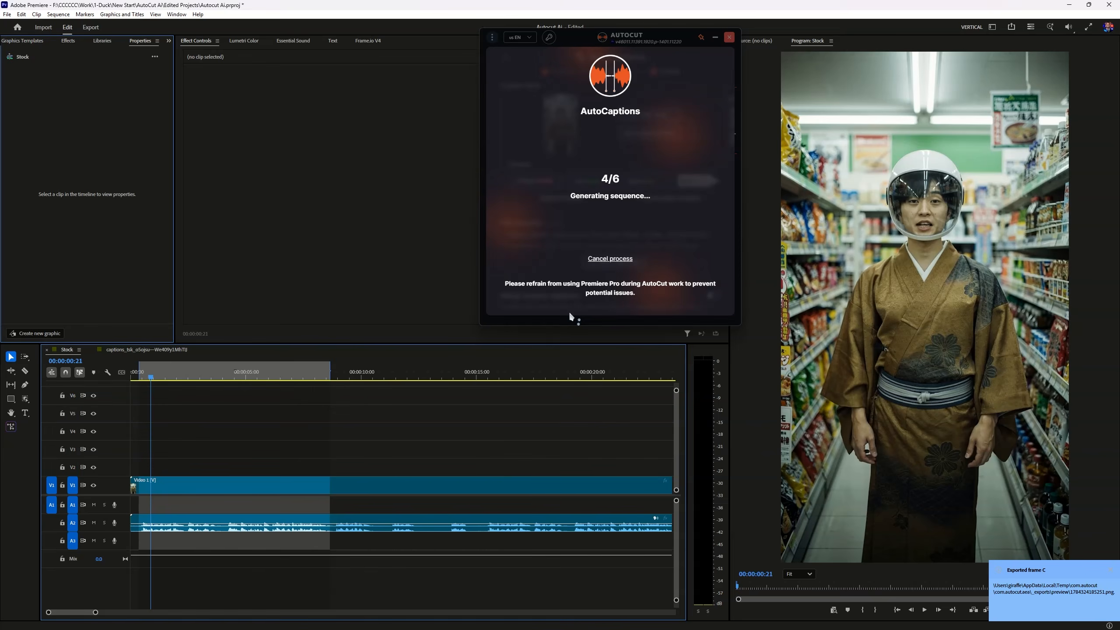
pyautogui.click(150, 376)
pyautogui.press('space')
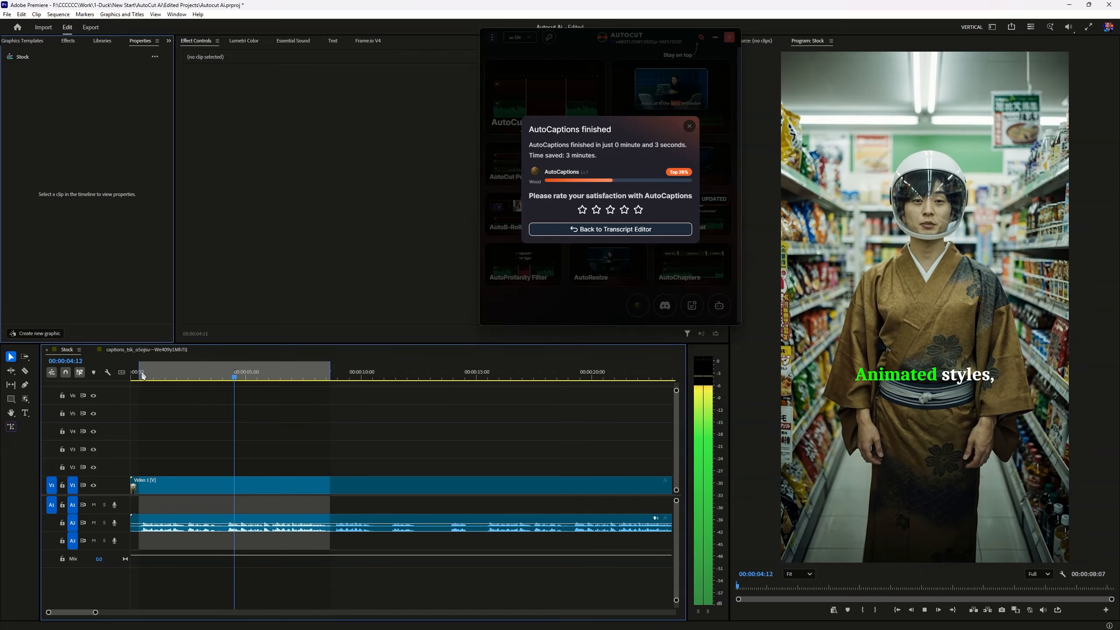
pyautogui.press('space')
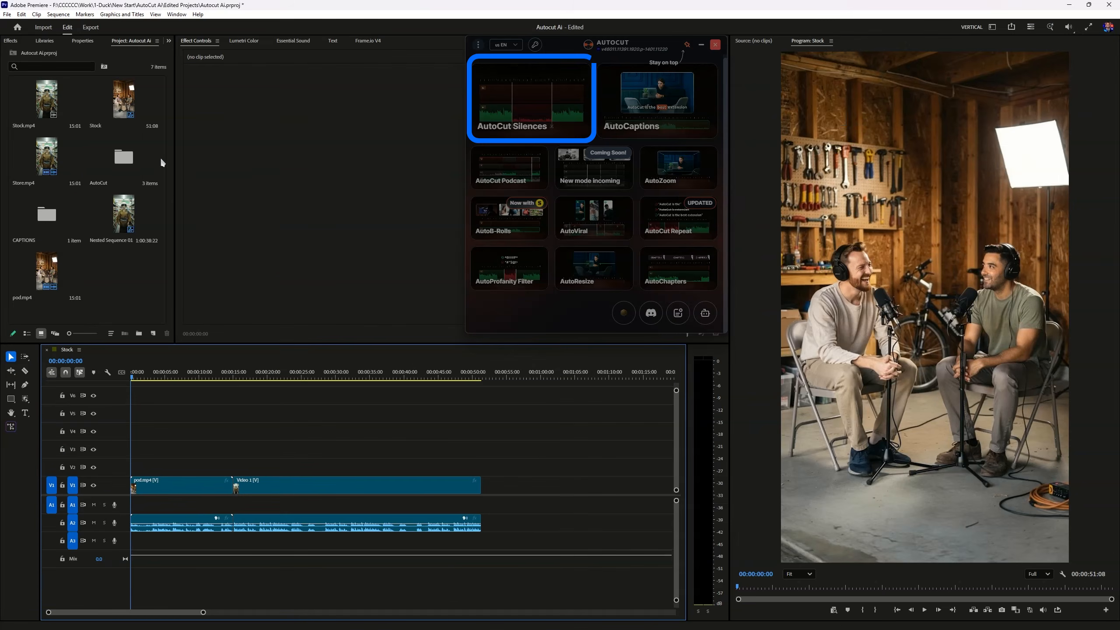
# Open AutoCut Silences, mark a section from about 2 s to 00:00:12:15, and validate the in/out points as the section to process
pyautogui.click(493, 93)
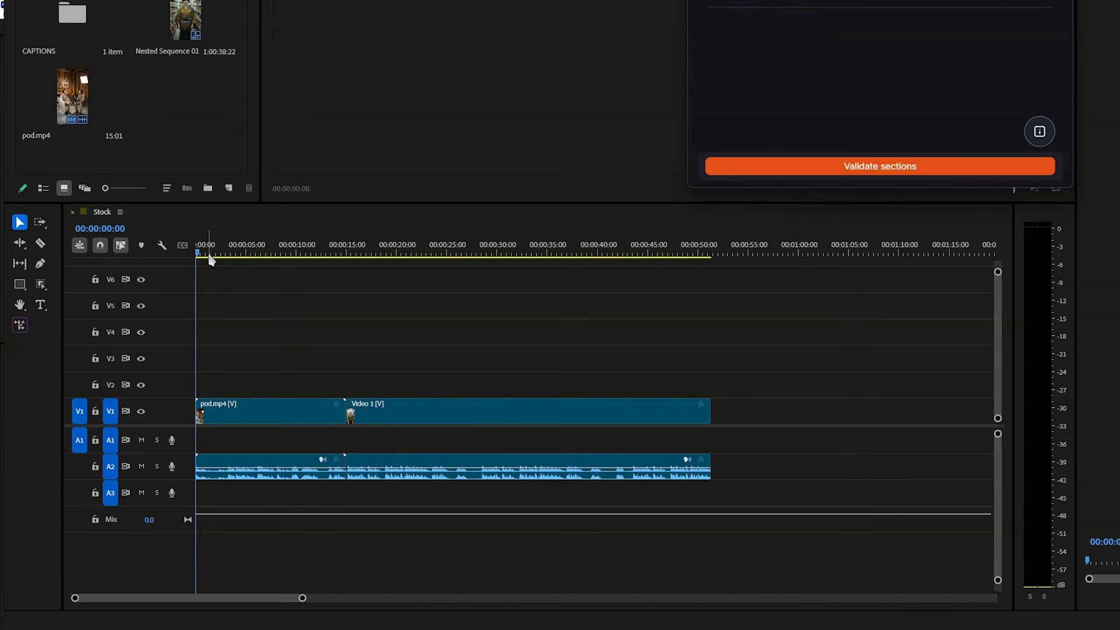
pyautogui.click(146, 377)
pyautogui.moveTo(217, 251); pyautogui.dragTo(326, 251)
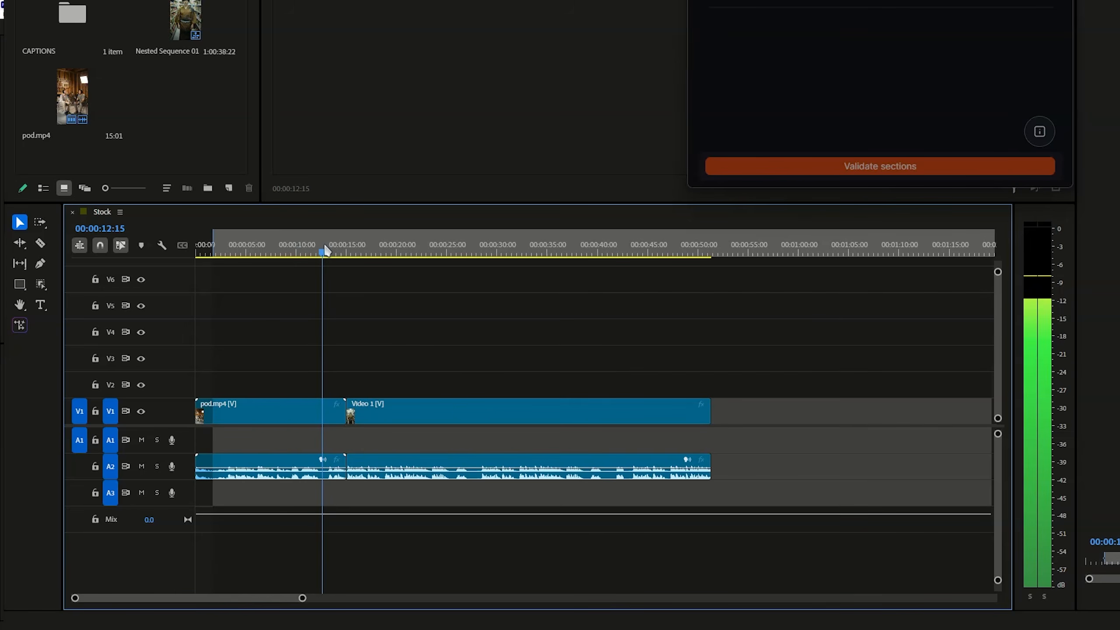
pyautogui.press('o')
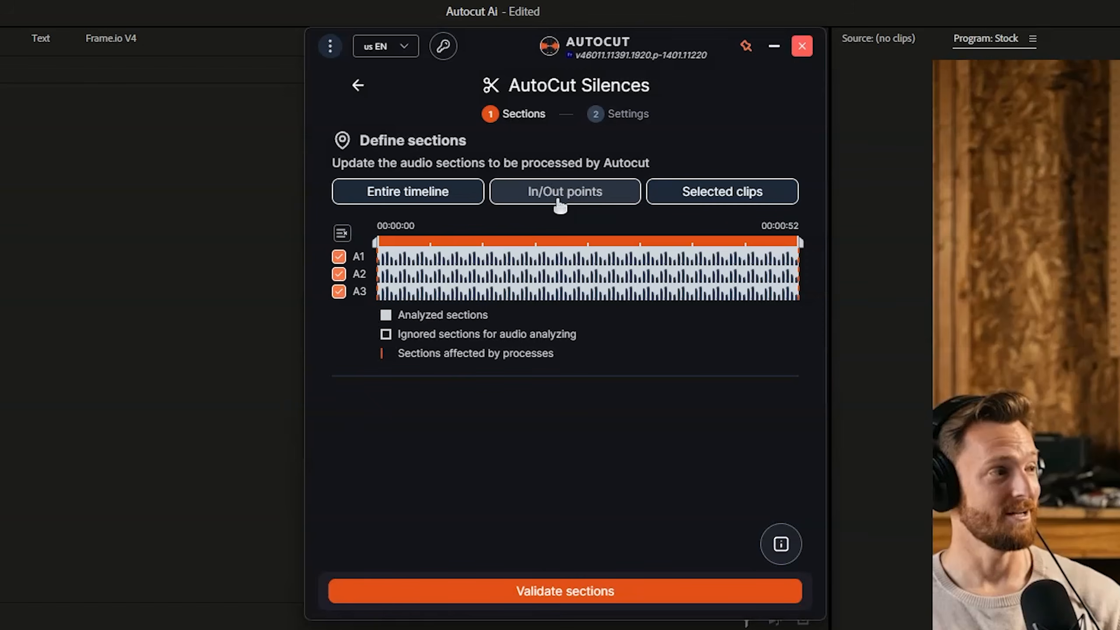
pyautogui.click(575, 199)
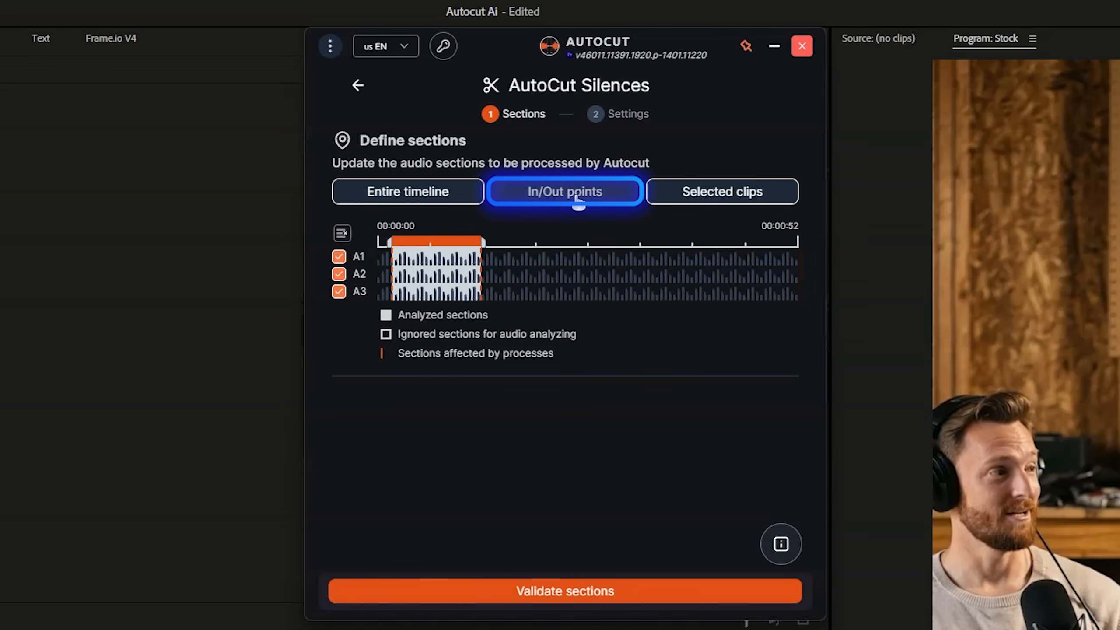
pyautogui.click(493, 591)
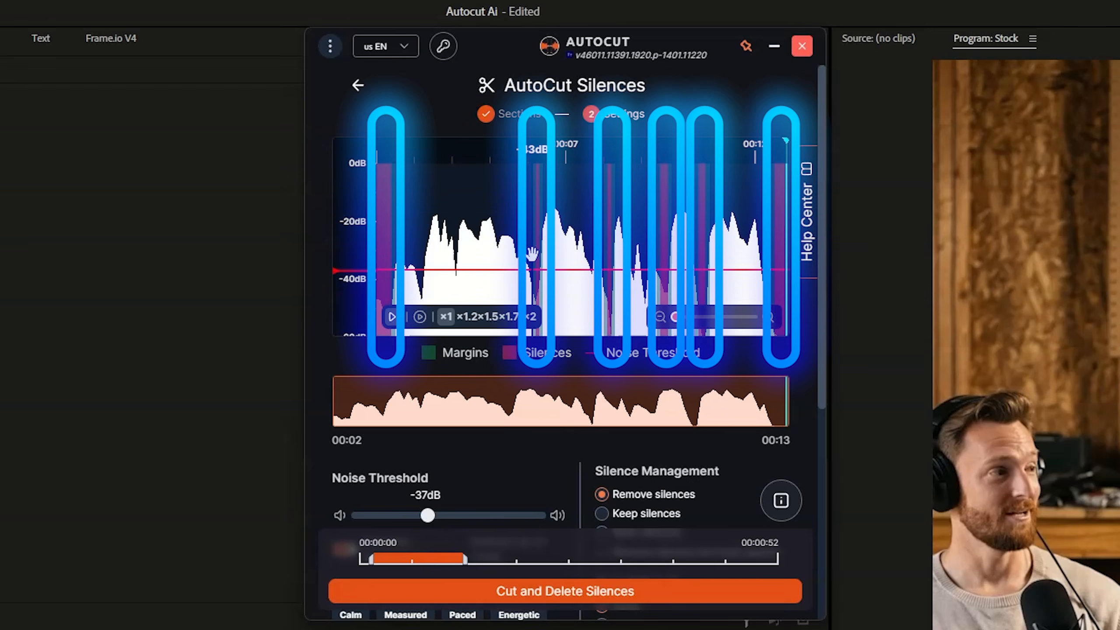
# Try noise thresholds of -32 dB, -24 dB and -43 dB, and turn automatic threshold calculation back on
pyautogui.moveTo(677, 318)
pyautogui.mouseDown()
pyautogui.moveTo(793, 328)
pyautogui.moveTo(674, 328)
pyautogui.mouseUp()
pyautogui.scroll(-2, 577, 455)
pyautogui.scroll(-1, 578, 454)
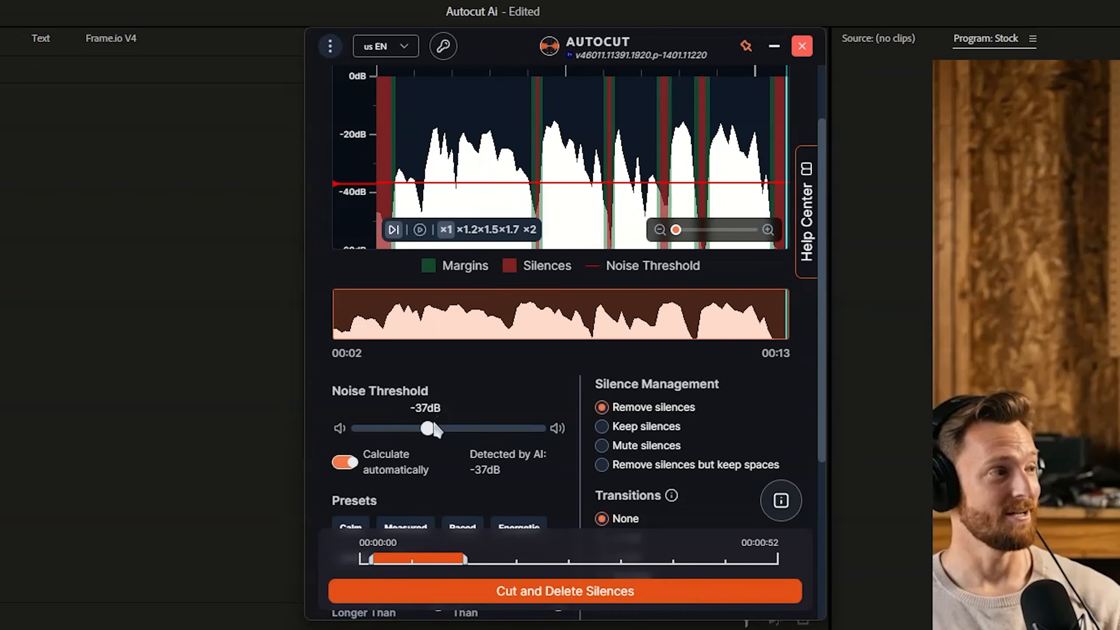
pyautogui.scroll(-3, 432, 408)
pyautogui.moveTo(428, 342); pyautogui.dragTo(443, 342)
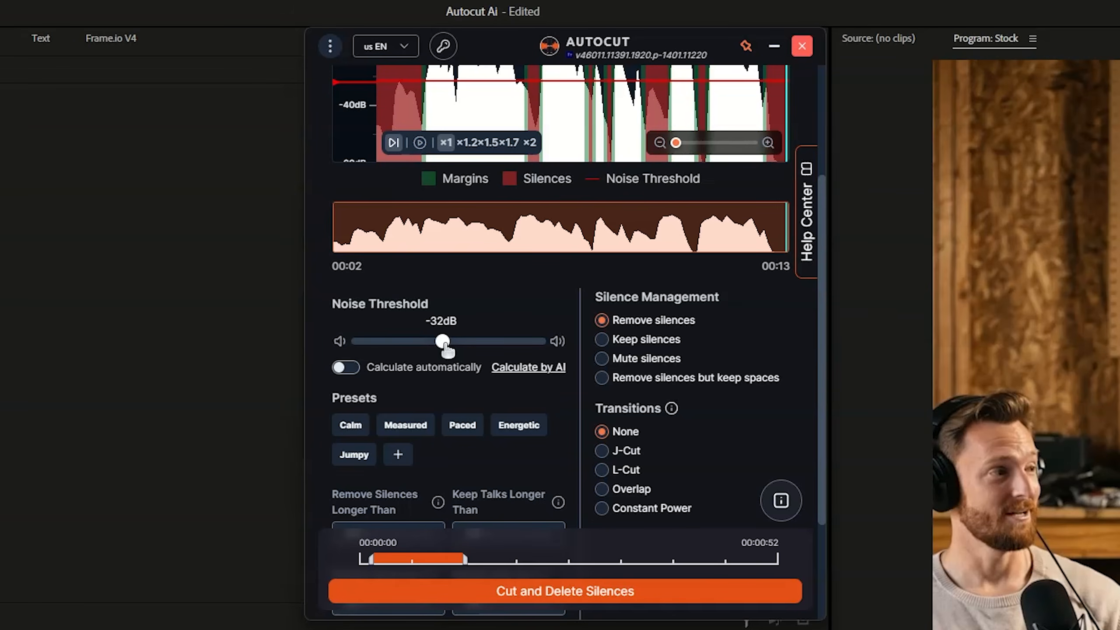
pyautogui.moveTo(443, 342); pyautogui.dragTo(466, 342)
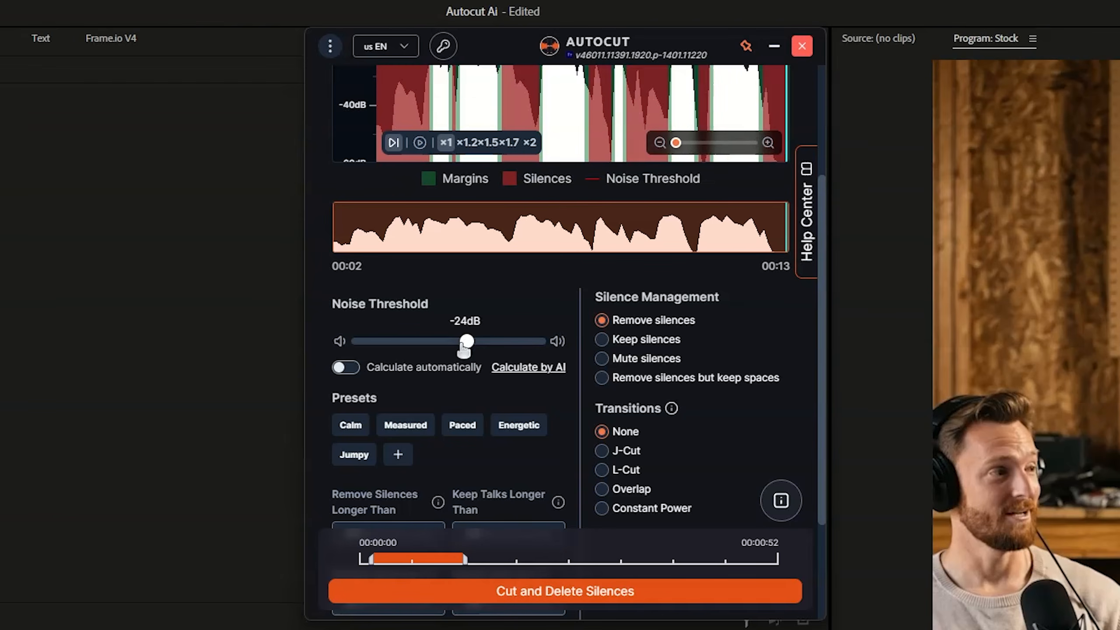
pyautogui.click(411, 345)
pyautogui.scroll(2, 590, 396)
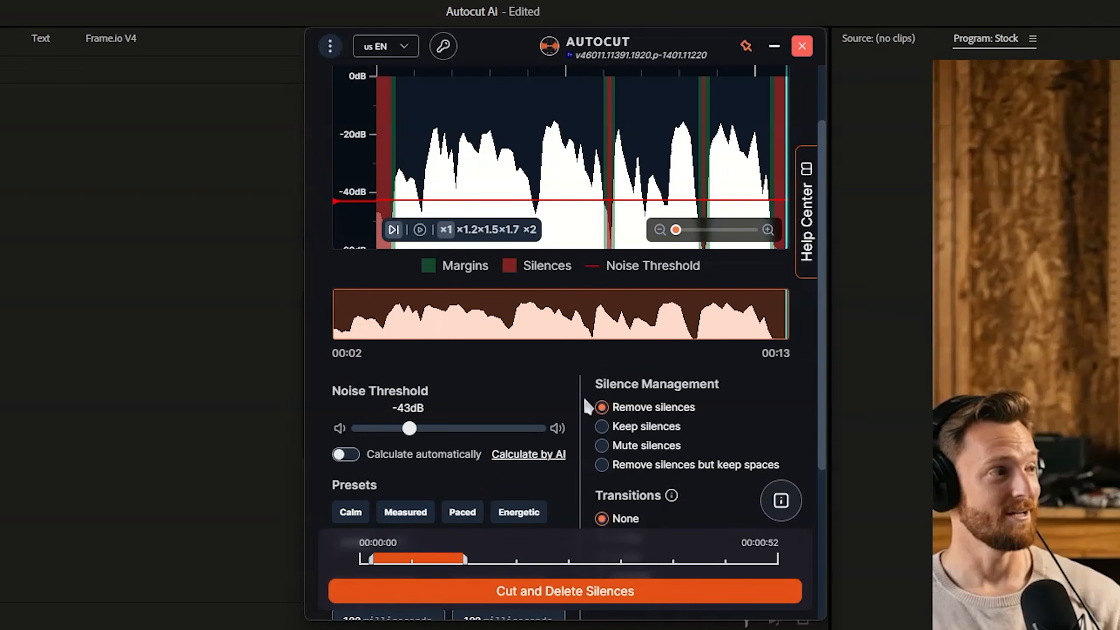
pyautogui.click(343, 455)
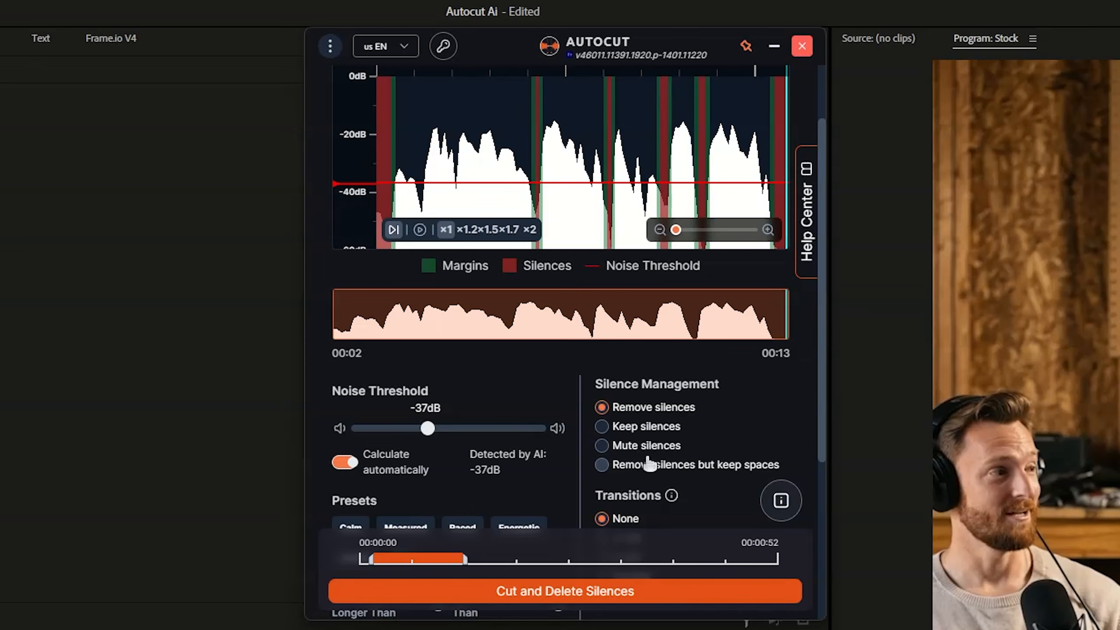
# Try Keep silences and Mute silences, settle on Remove silences but keep spaces, and run the cut
pyautogui.click(673, 422)
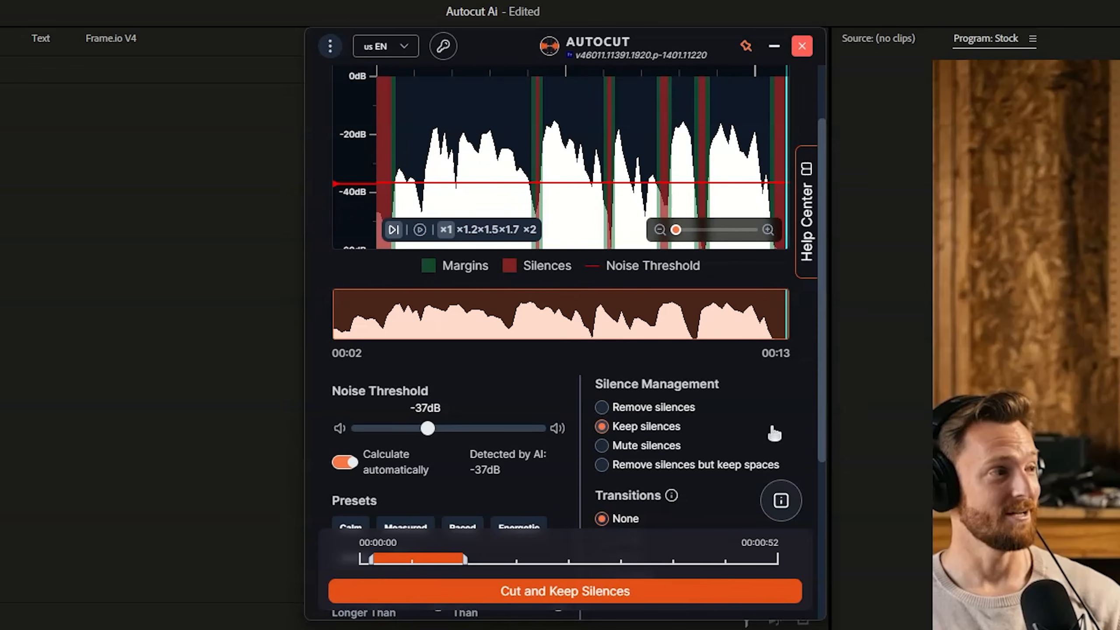
pyautogui.click(641, 447)
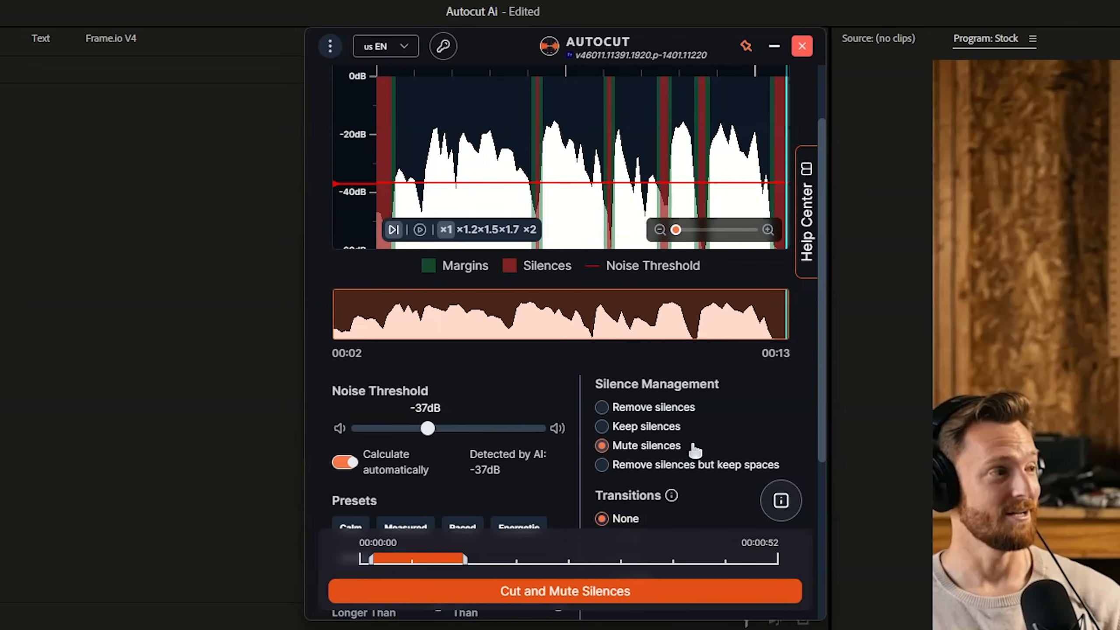
pyautogui.click(633, 472)
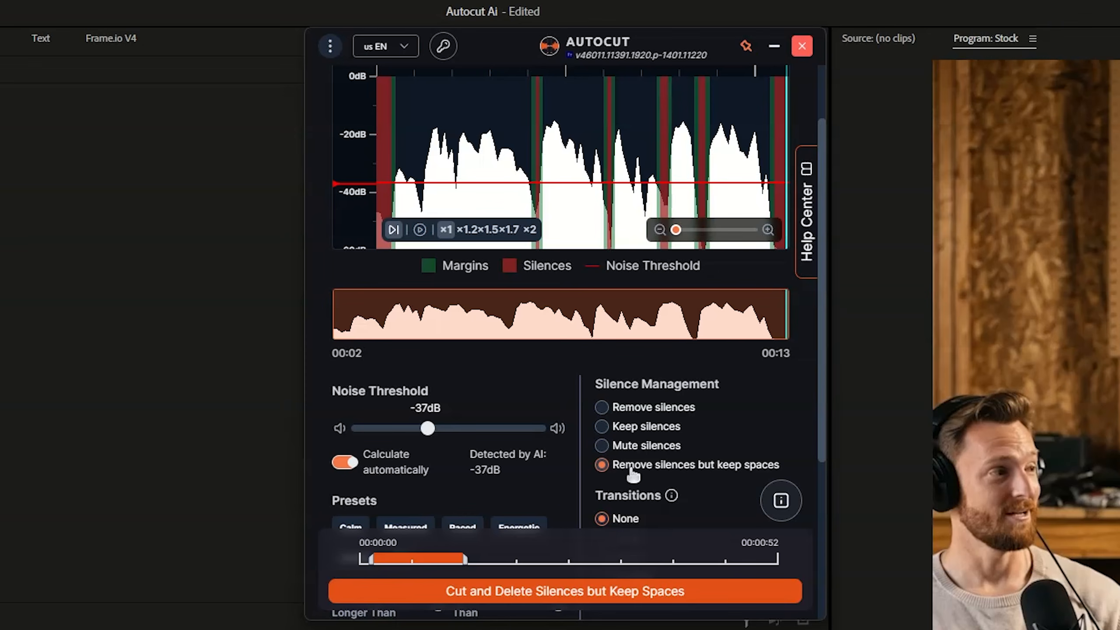
pyautogui.scroll(-4, 633, 474)
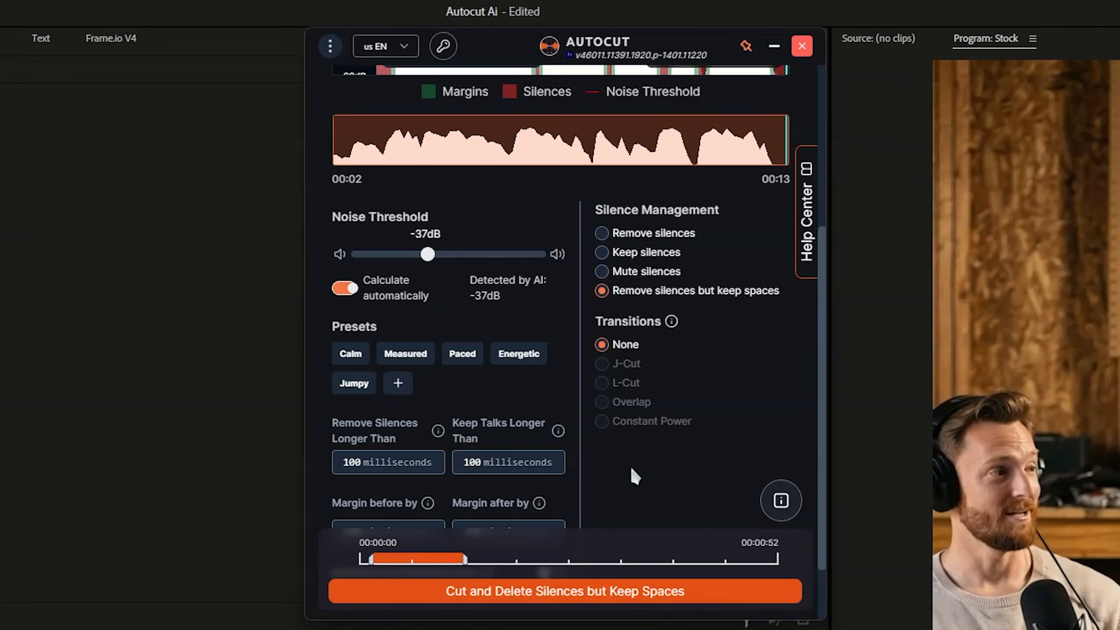
pyautogui.scroll(-2, 630, 466)
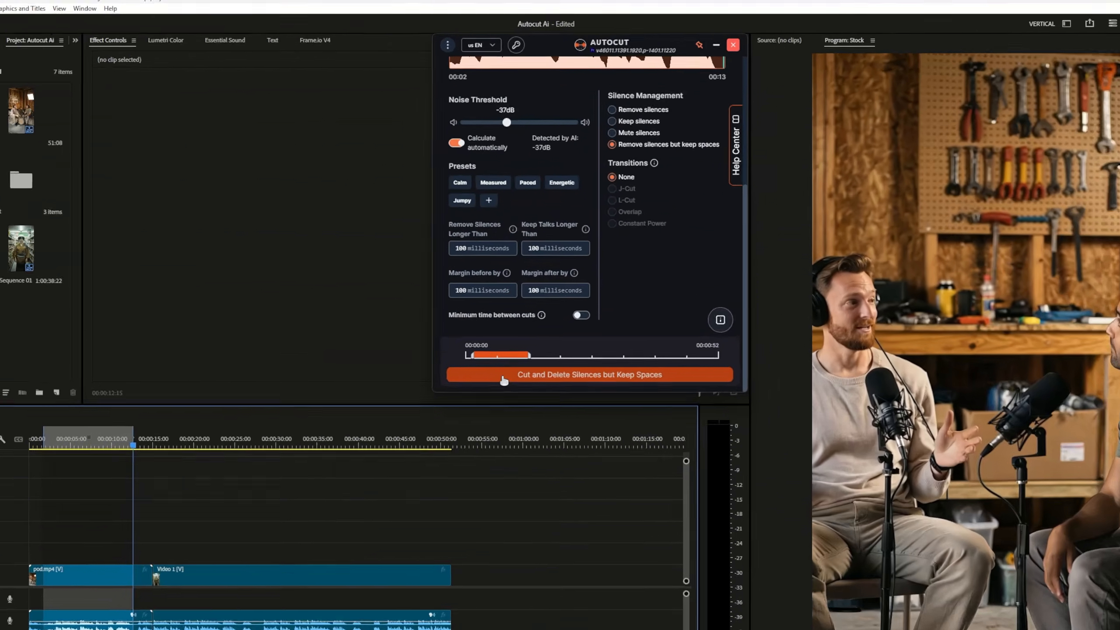
pyautogui.click(423, 593)
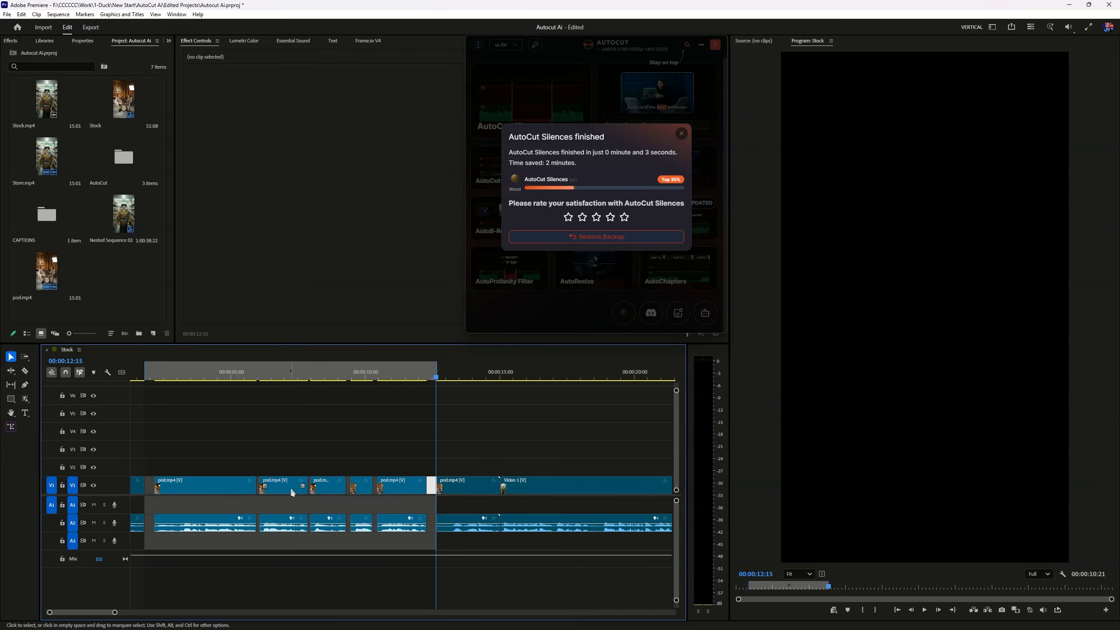
# Select all the clips on the timeline and close the gaps between them
pyautogui.moveTo(146, 458); pyautogui.dragTo(499, 559)
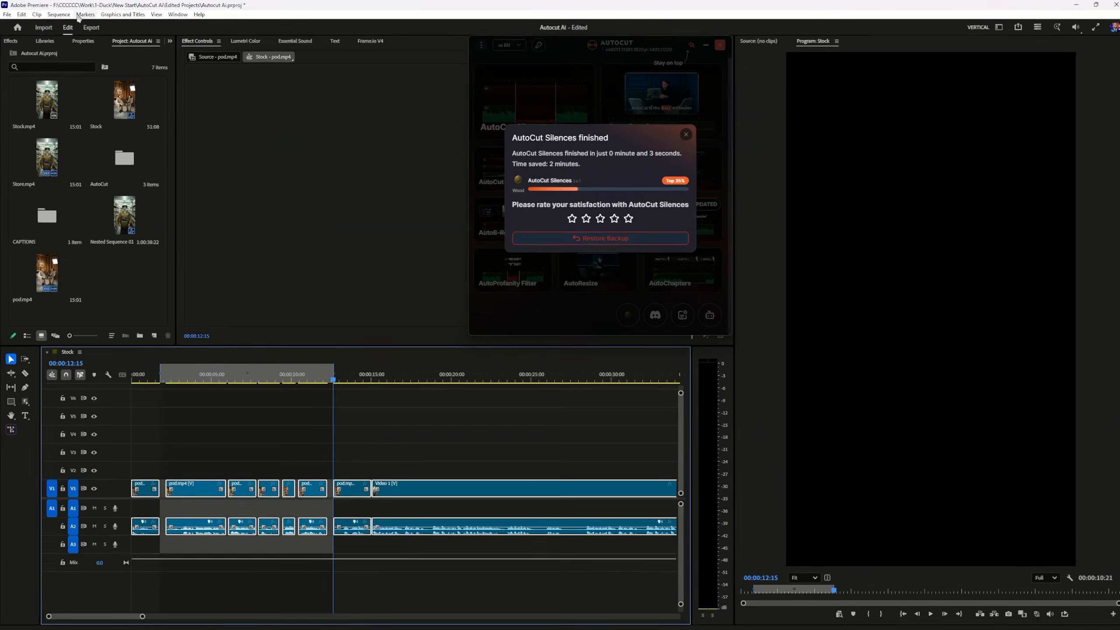
pyautogui.click(58, 14)
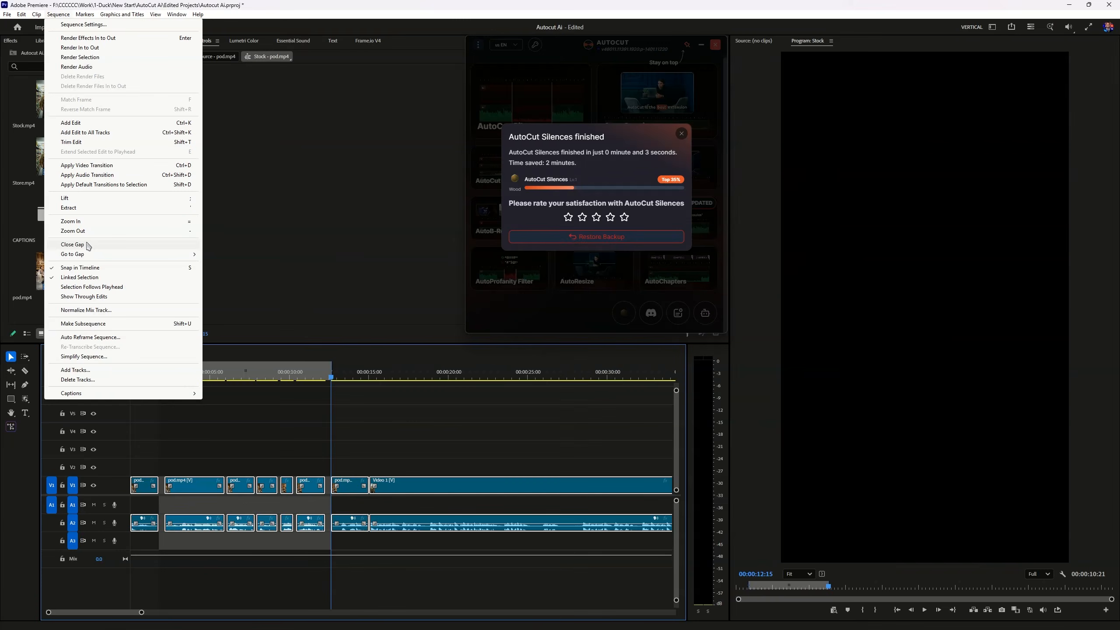
pyautogui.click(273, 384)
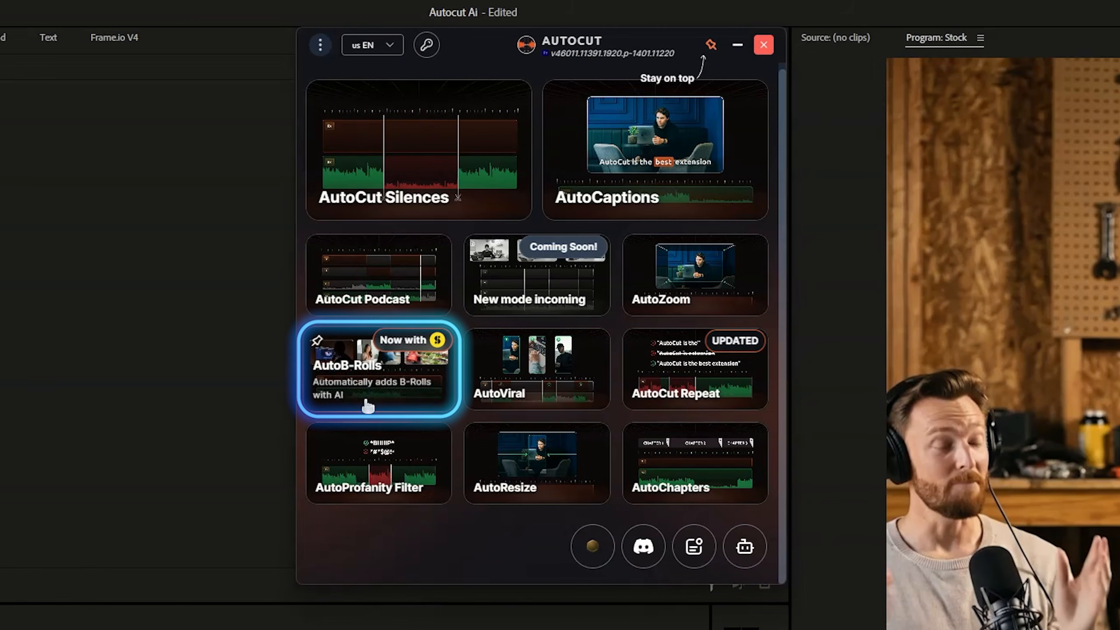
# Open AutoB-Rolls and validate the in/out points as the section to process
pyautogui.click(497, 231)
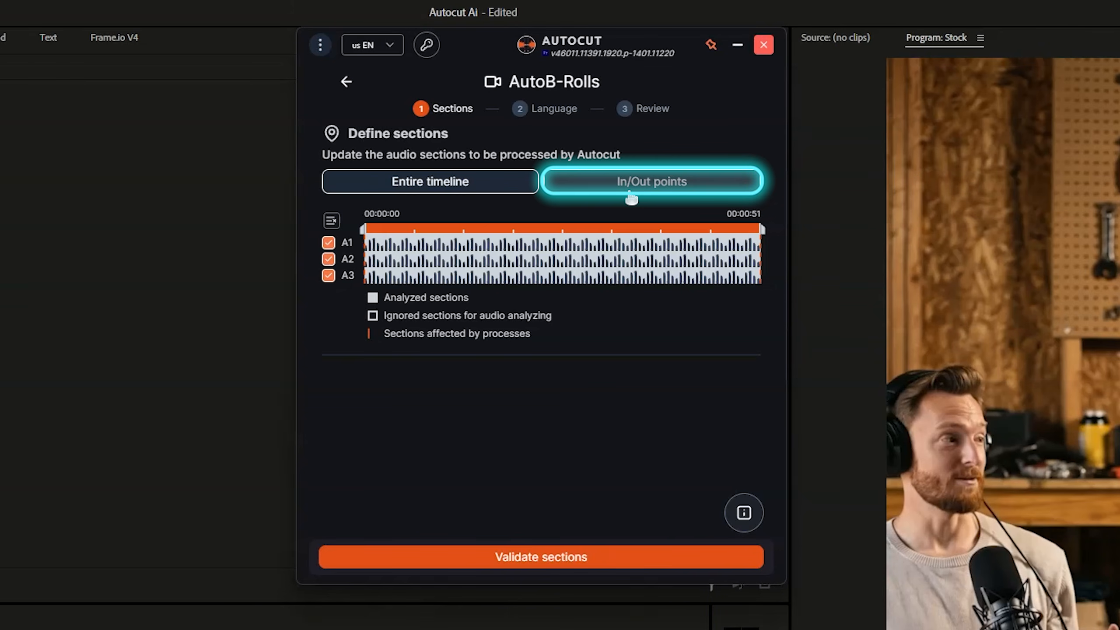
pyautogui.click(628, 189)
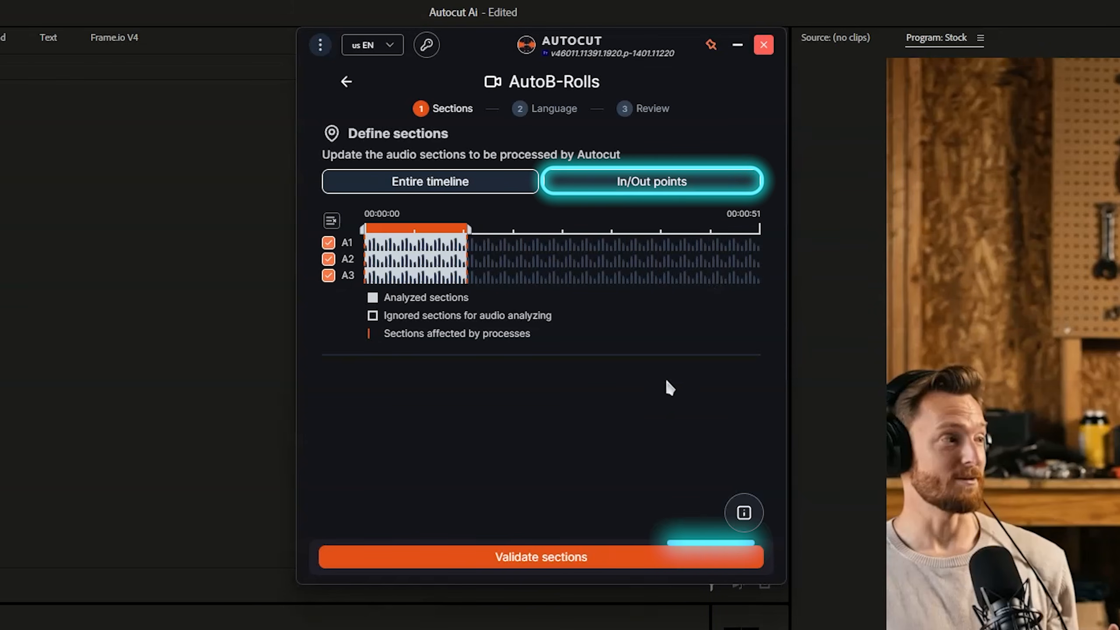
pyautogui.click(426, 557)
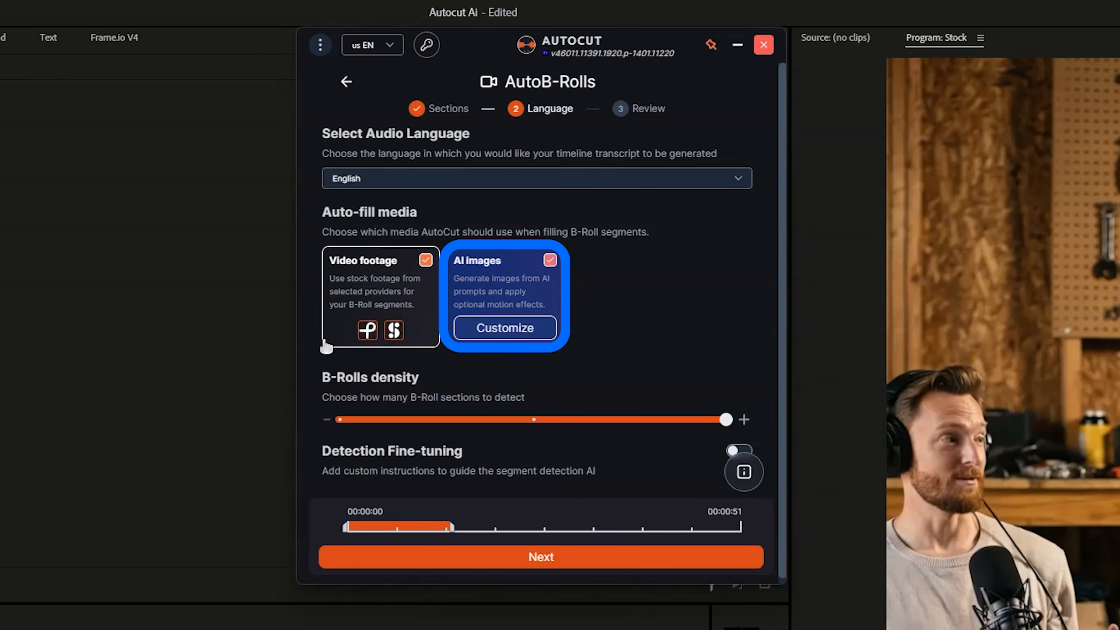
# Try Video footage only, AI images only and a medium B-Rolls density, and restore both media types and the More density
pyautogui.click(549, 260)
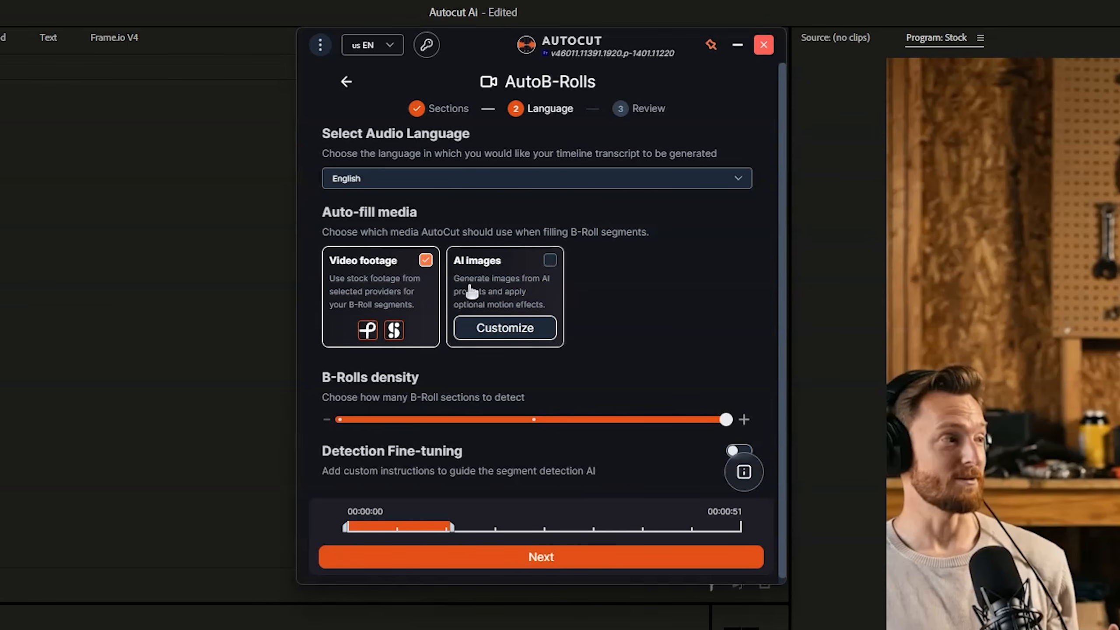
pyautogui.click(398, 289)
pyautogui.click(549, 263)
pyautogui.click(419, 282)
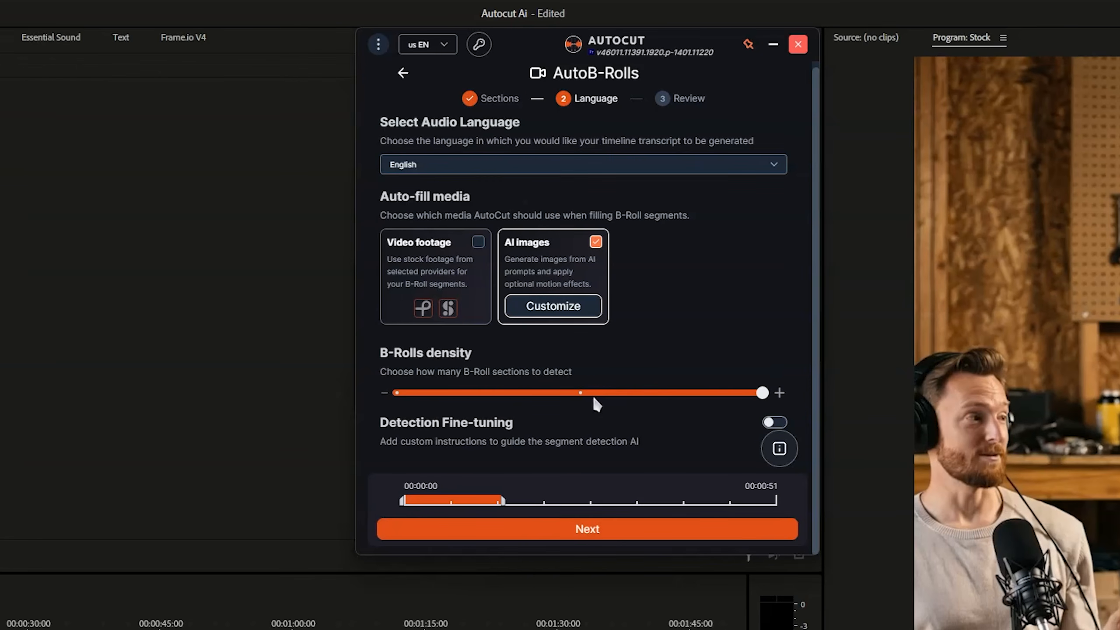
pyautogui.click(529, 419)
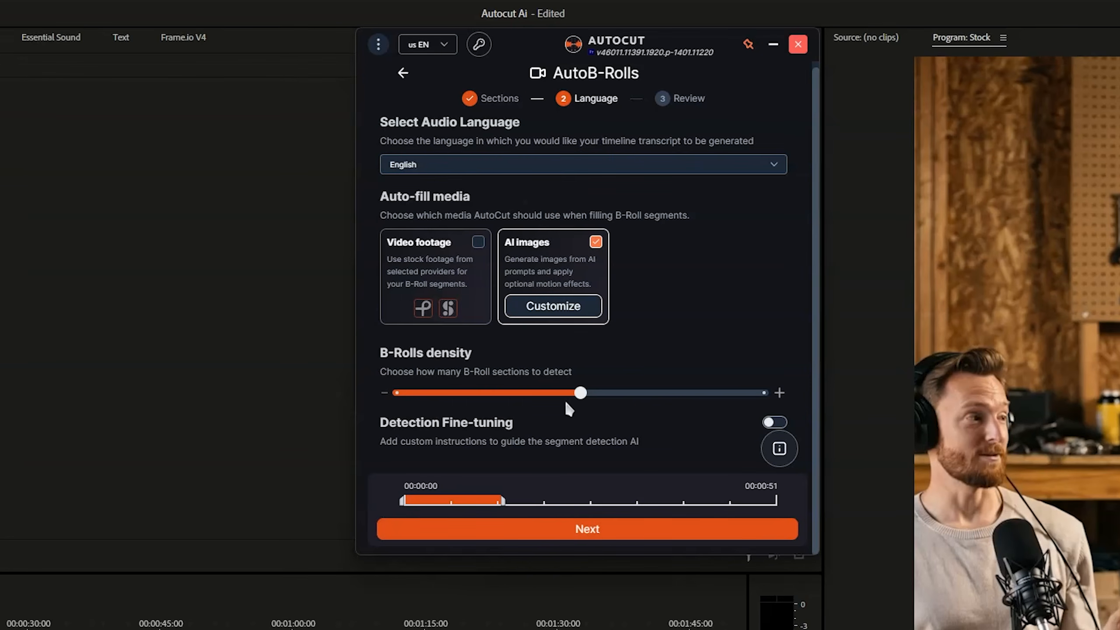
pyautogui.moveTo(569, 400); pyautogui.dragTo(765, 396)
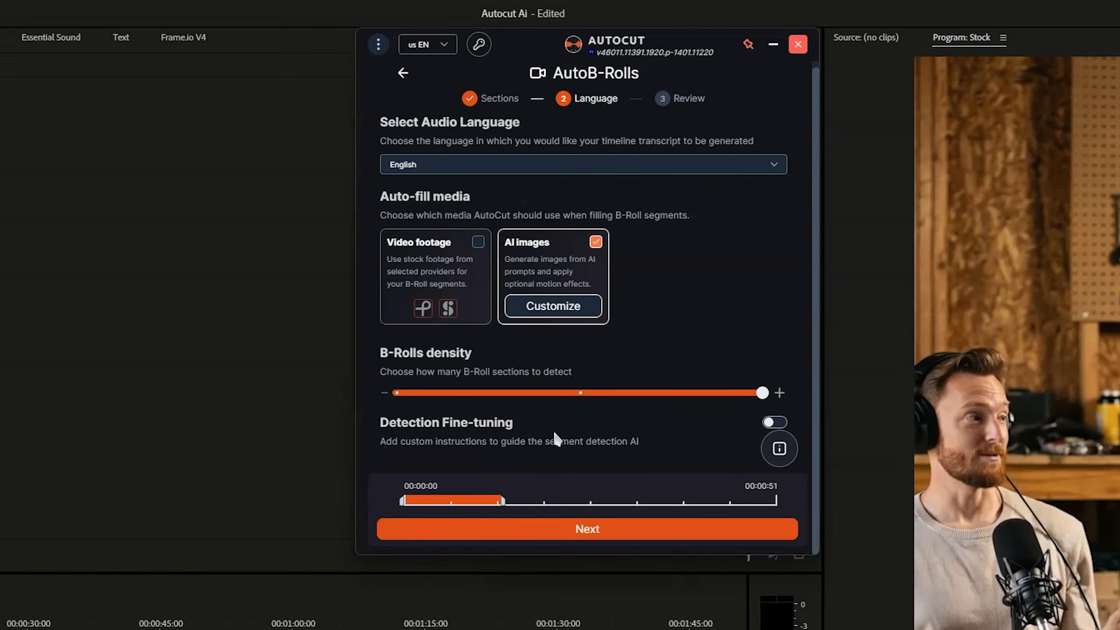
pyautogui.scroll(1, 546, 429)
pyautogui.click(478, 248)
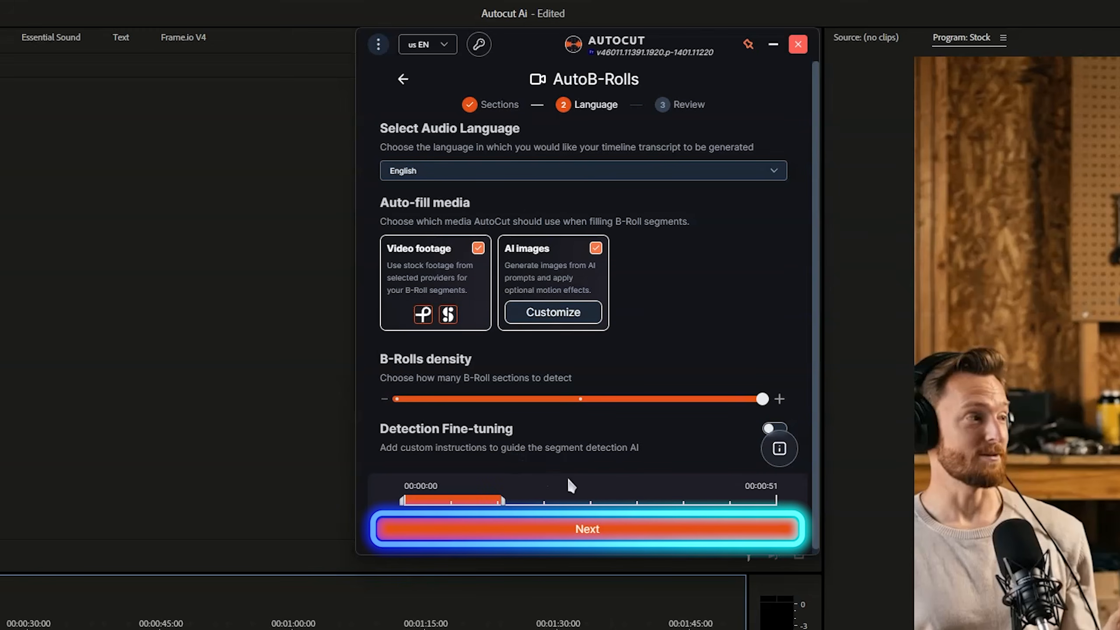
# Generate the B-roll suggestions for the section and review both proposed clips
pyautogui.click(514, 531)
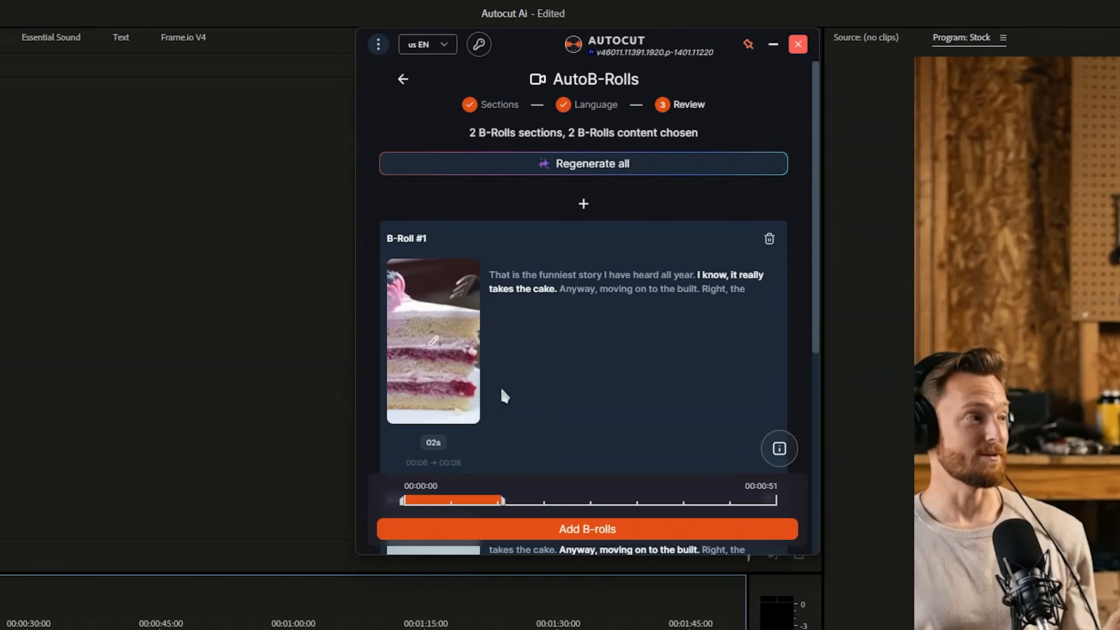
pyautogui.scroll(-5, 569, 309)
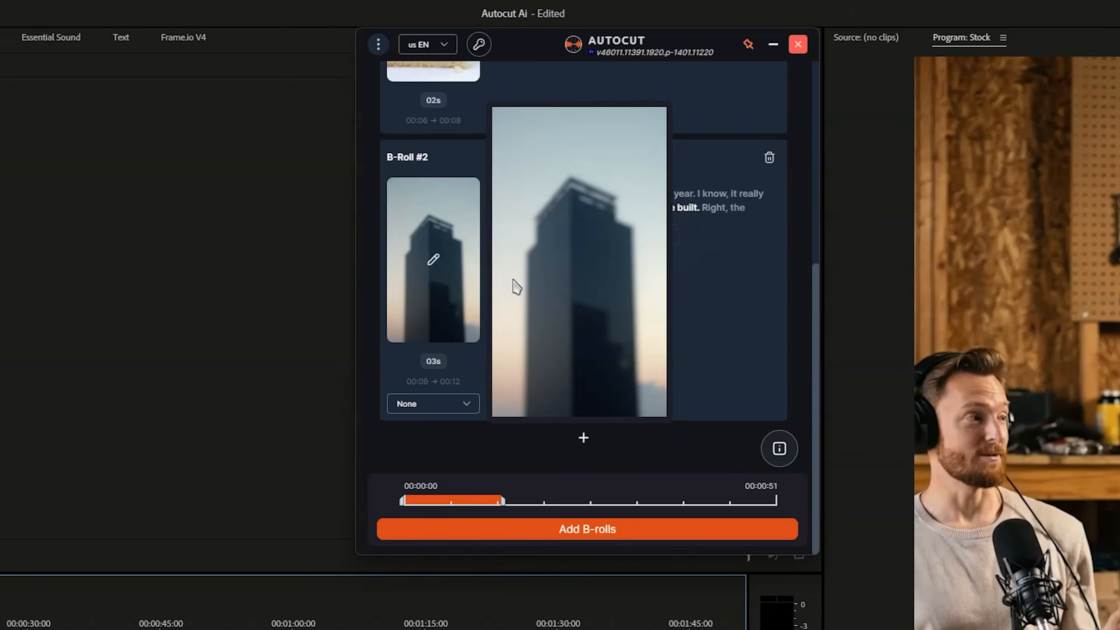
pyautogui.scroll(5, 573, 331)
# Replace B-Roll #1 with the existing stock clip of a small chocolate cake slice on a confetti-strewn white table
pyautogui.click(433, 344)
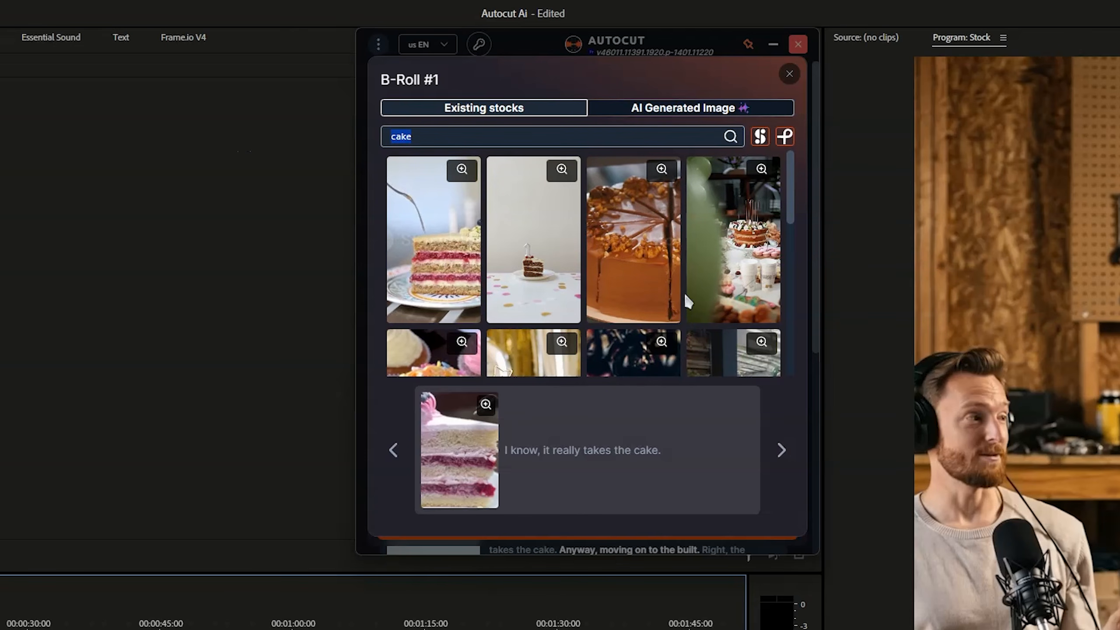
pyautogui.scroll(-6, 749, 249)
pyautogui.scroll(5, 573, 309)
pyautogui.scroll(2, 598, 342)
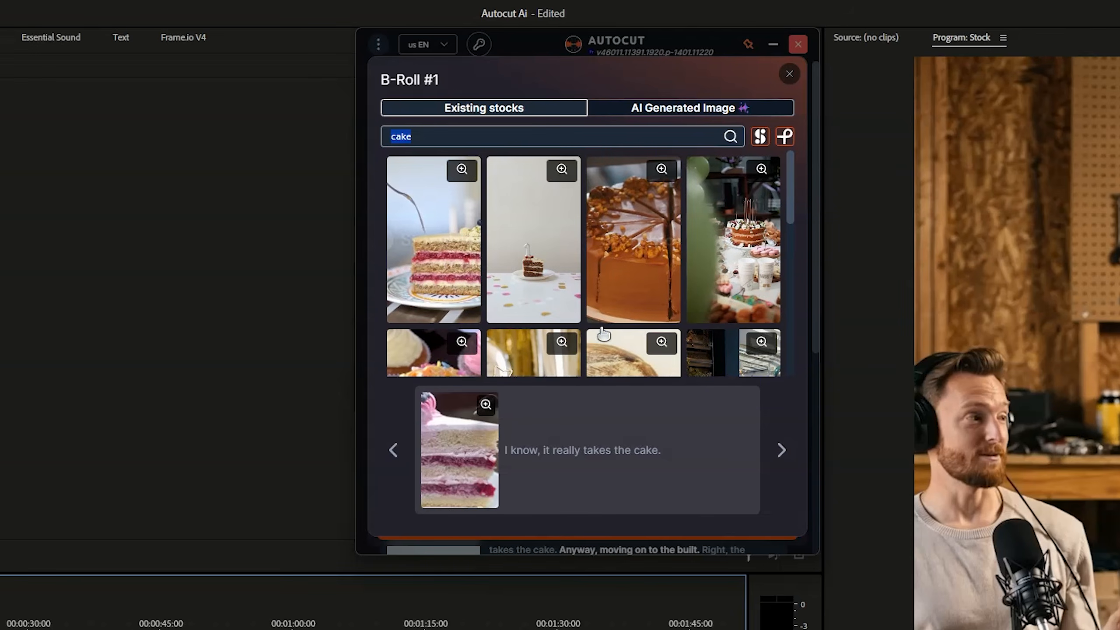
pyautogui.click(525, 250)
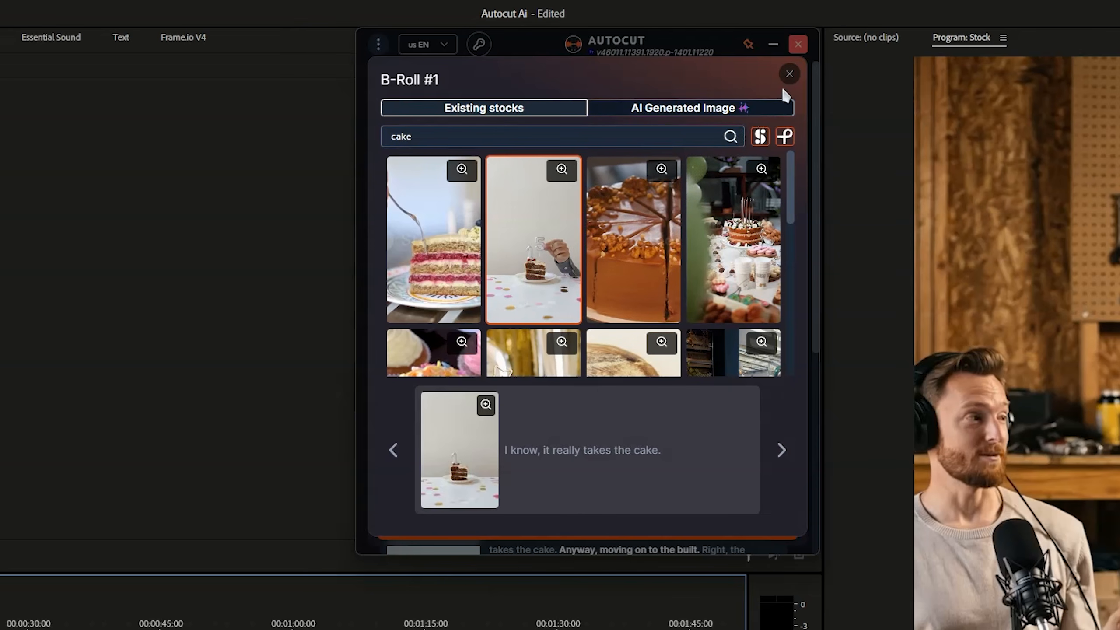
# Replace B-Roll #2 with the existing stock clip of a tall blue glass skyscraper against a cloudy blue sky
pyautogui.click(788, 74)
pyautogui.scroll(-5, 516, 296)
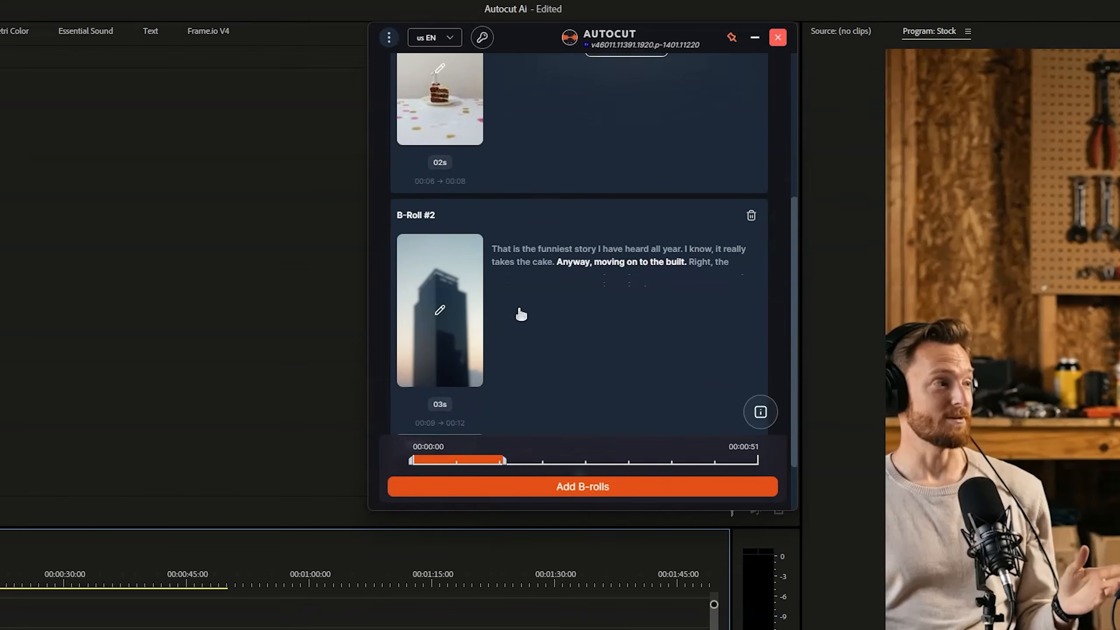
pyautogui.click(520, 314)
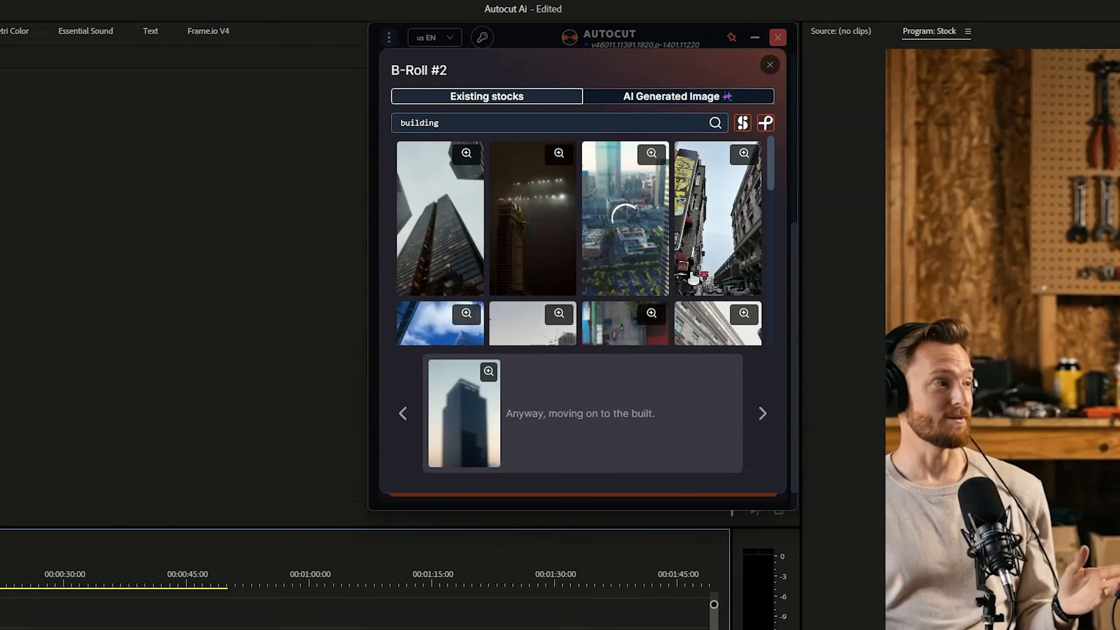
pyautogui.scroll(-3, 691, 277)
pyautogui.scroll(-2, 692, 276)
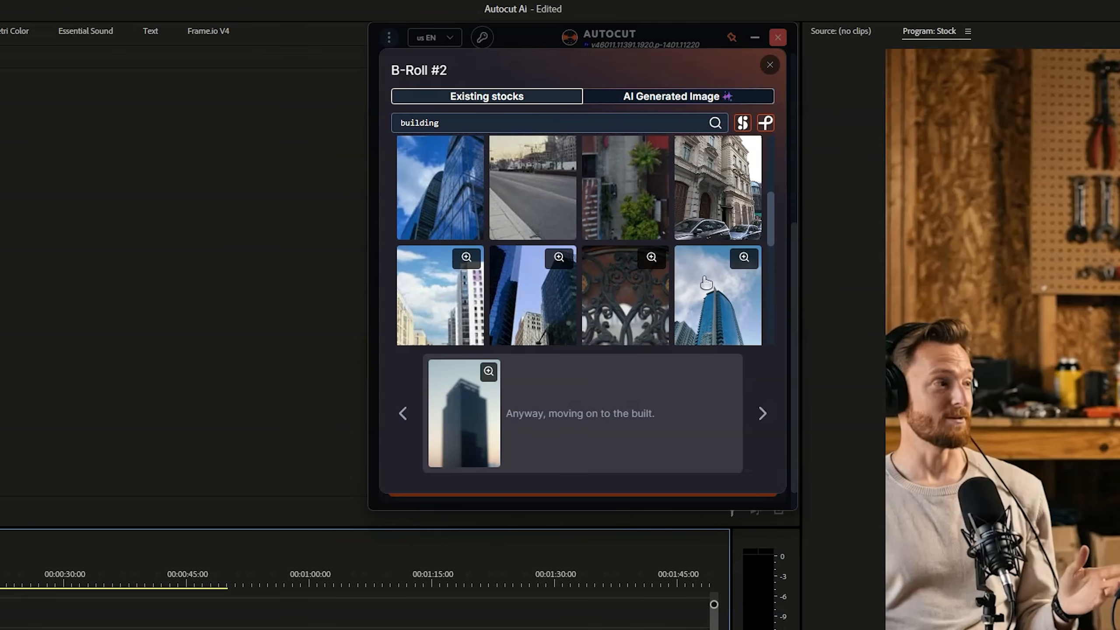
pyautogui.click(725, 302)
pyautogui.scroll(-2, 723, 291)
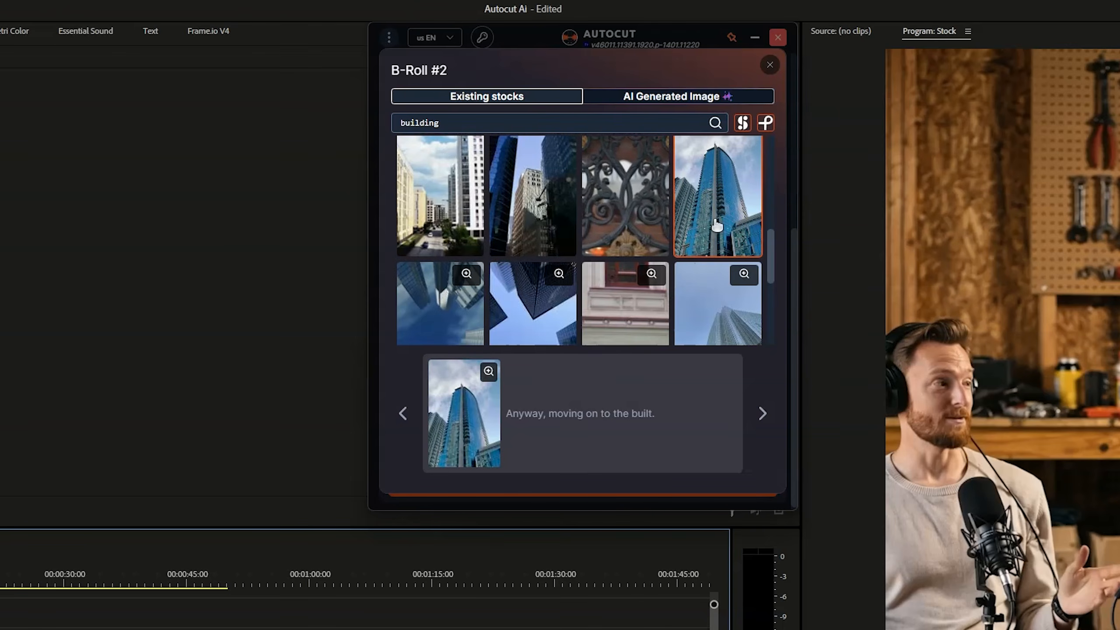
# Check the AI image generation options for B-Roll #2, and add the chosen B-rolls to the sequence
pyautogui.click(686, 100)
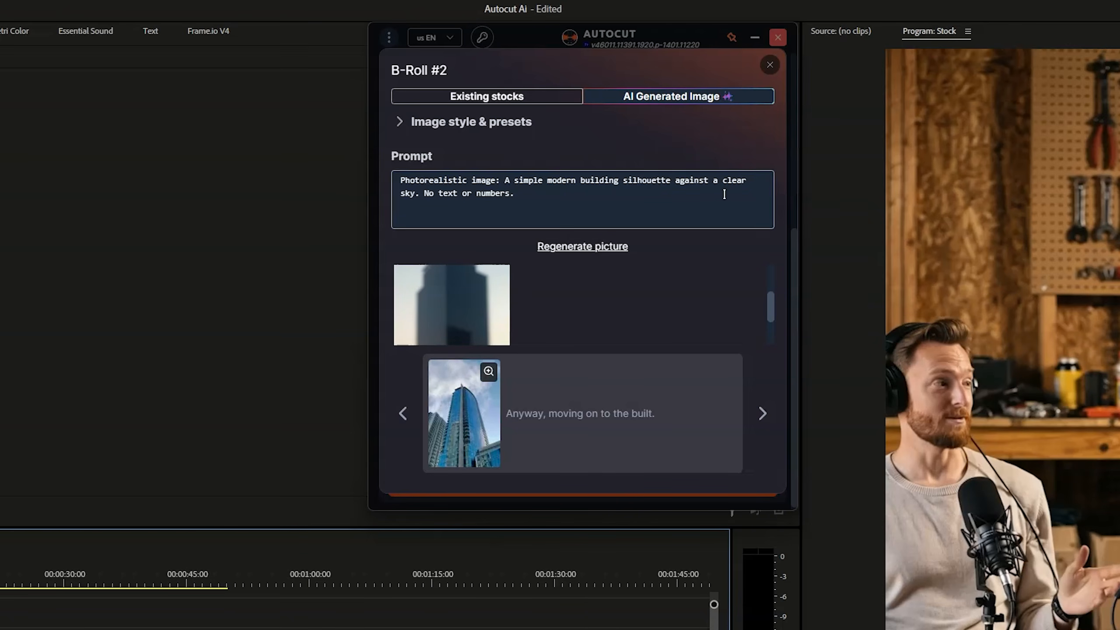
pyautogui.click(769, 66)
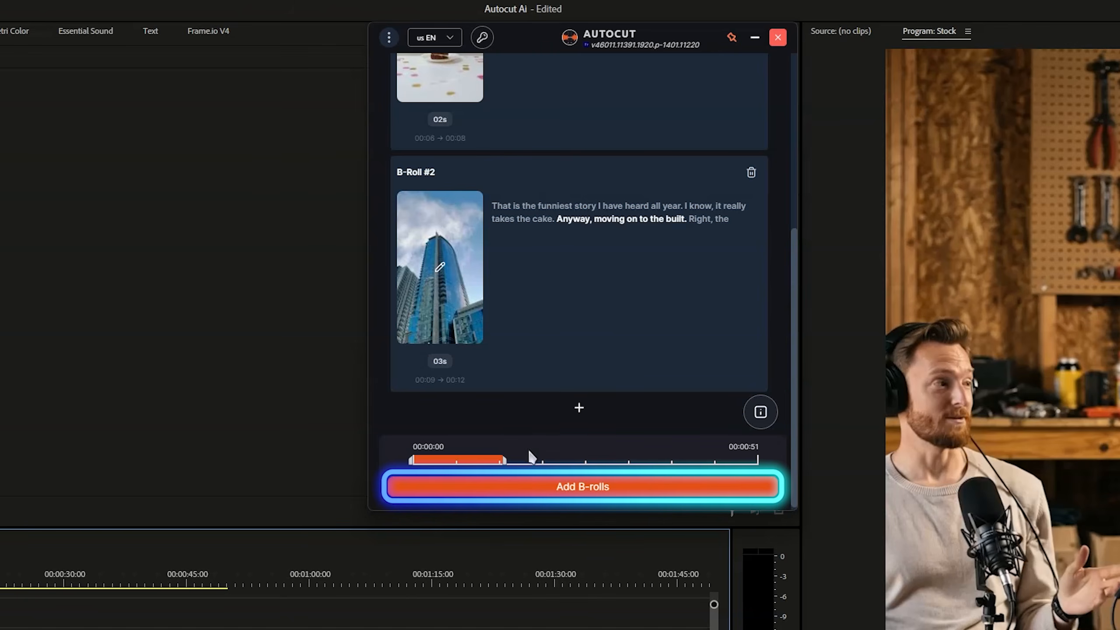
pyautogui.click(506, 486)
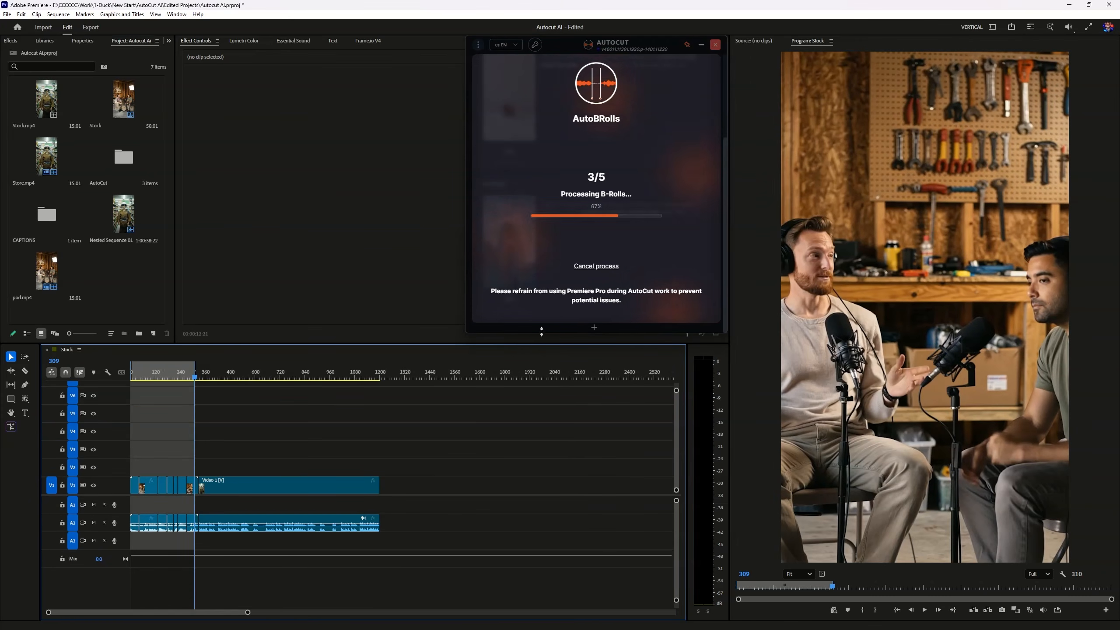
# Play the Stock sequence from 00:00:05:02 to review the inserted B-roll clips on track V9
pyautogui.click(156, 376)
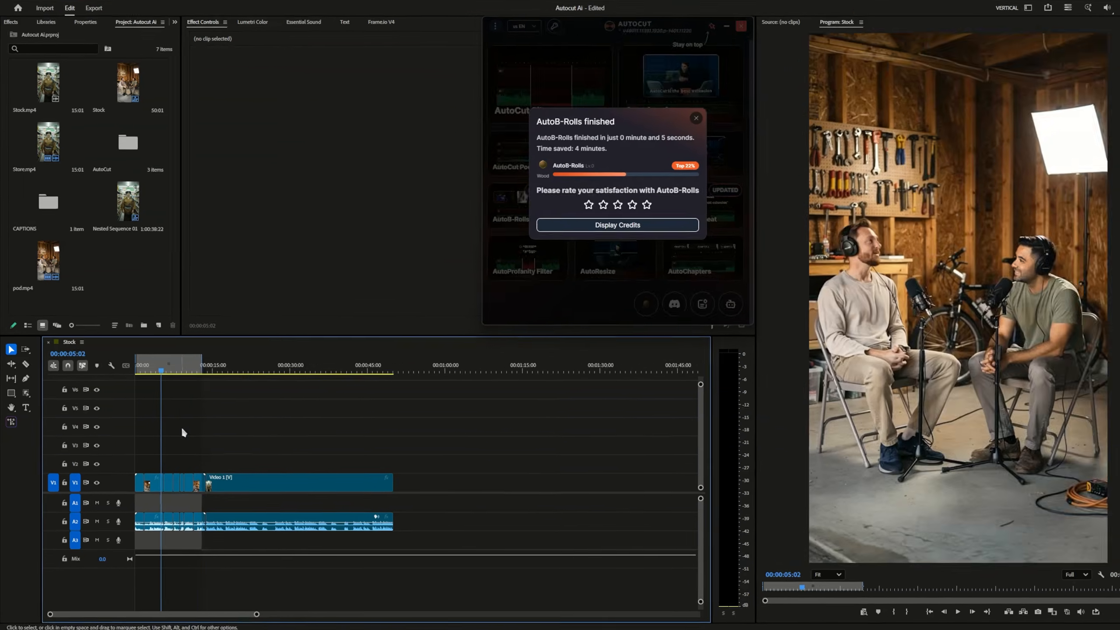
pyautogui.scroll(4, 176, 428)
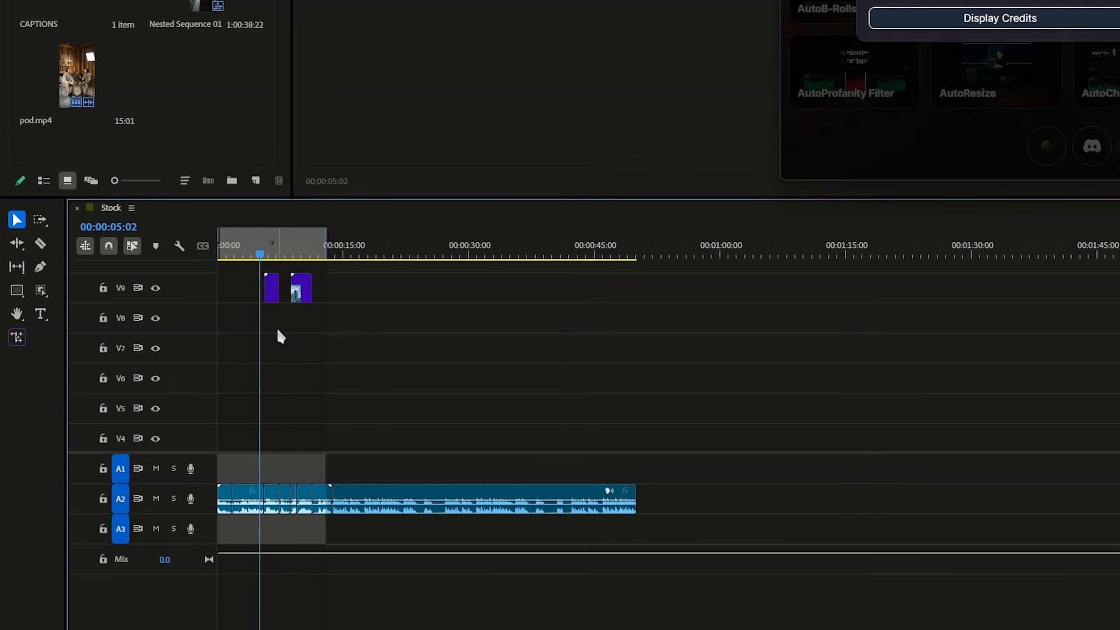
pyautogui.scroll(5, 277, 327)
pyautogui.press('space')
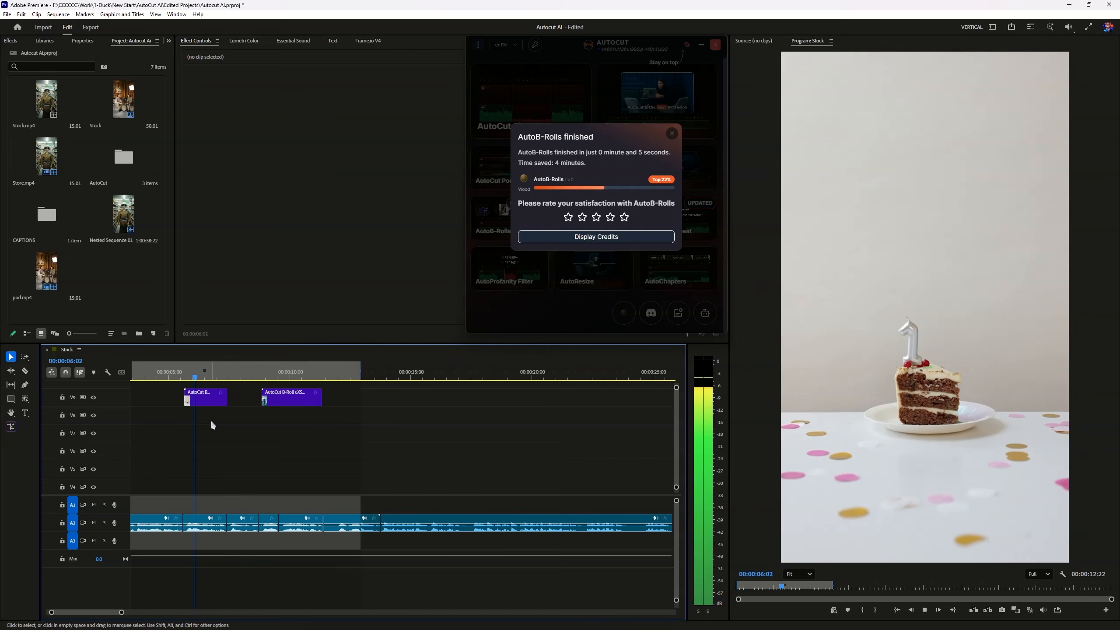